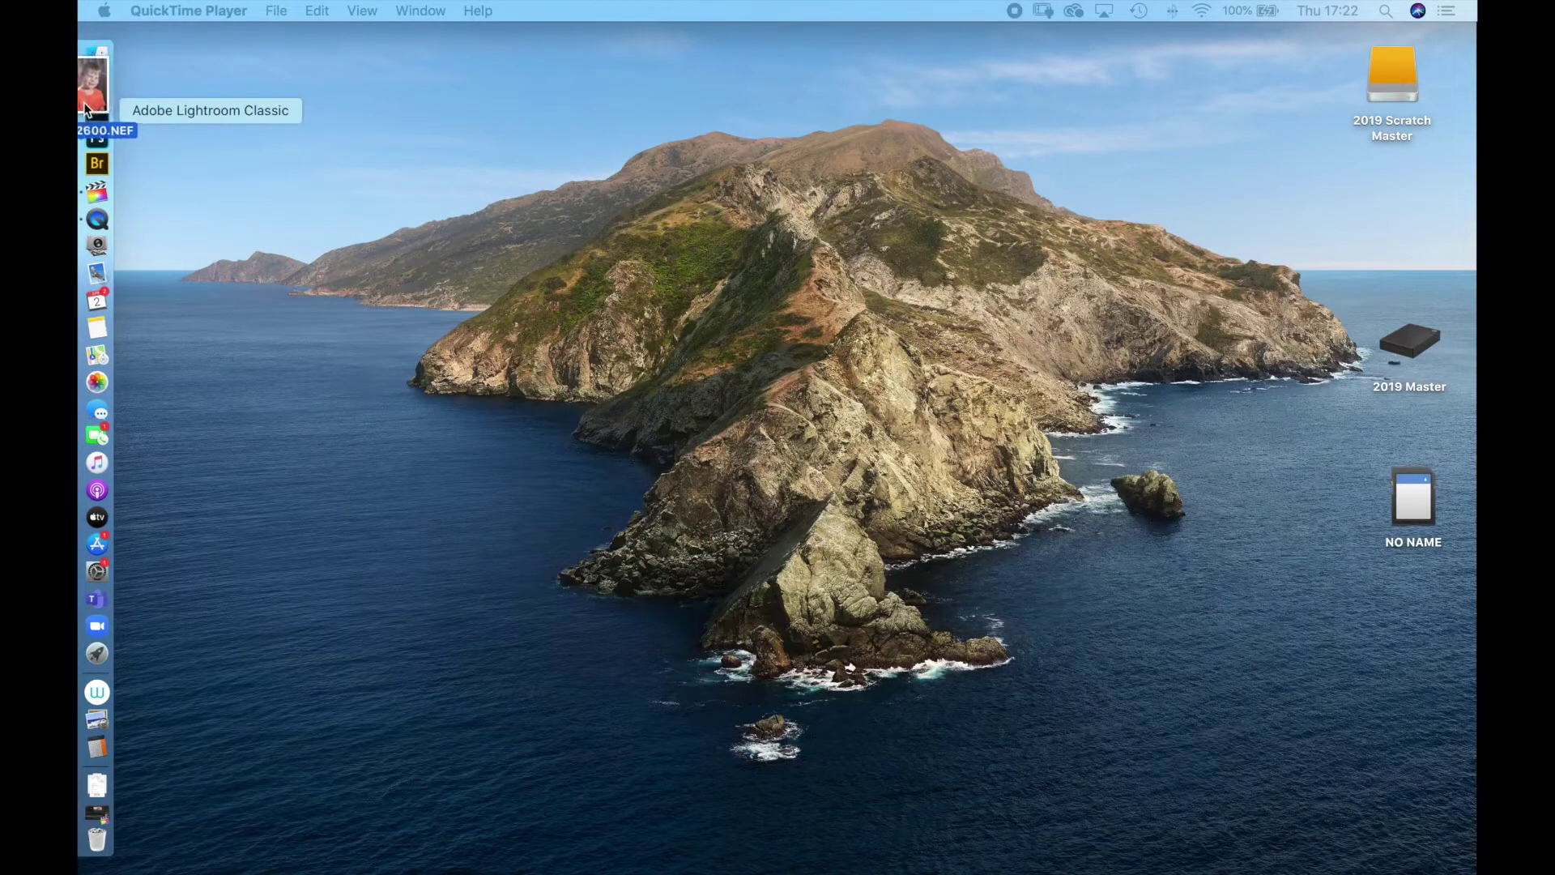
Open the boy's NEF portrait through Camera Raw and duplicate it as 'sharpen' and 'mask'
{"action": "left_click_drag", "start_coordinate": [100, 128], "coordinate": [100, 136]}
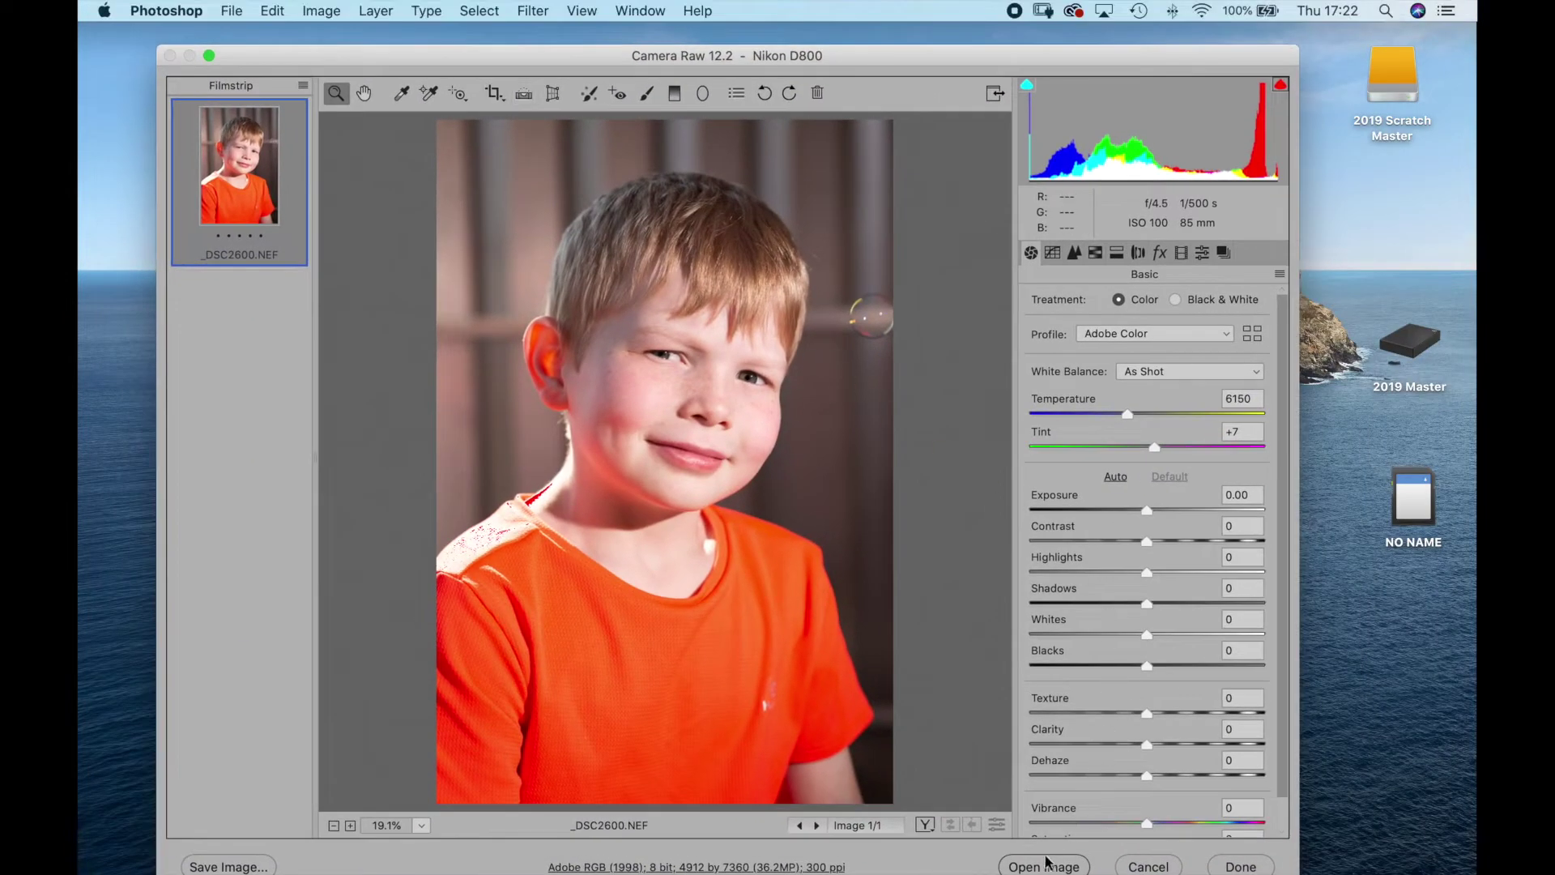
{"action": "left_click", "coordinate": [1044, 866]}
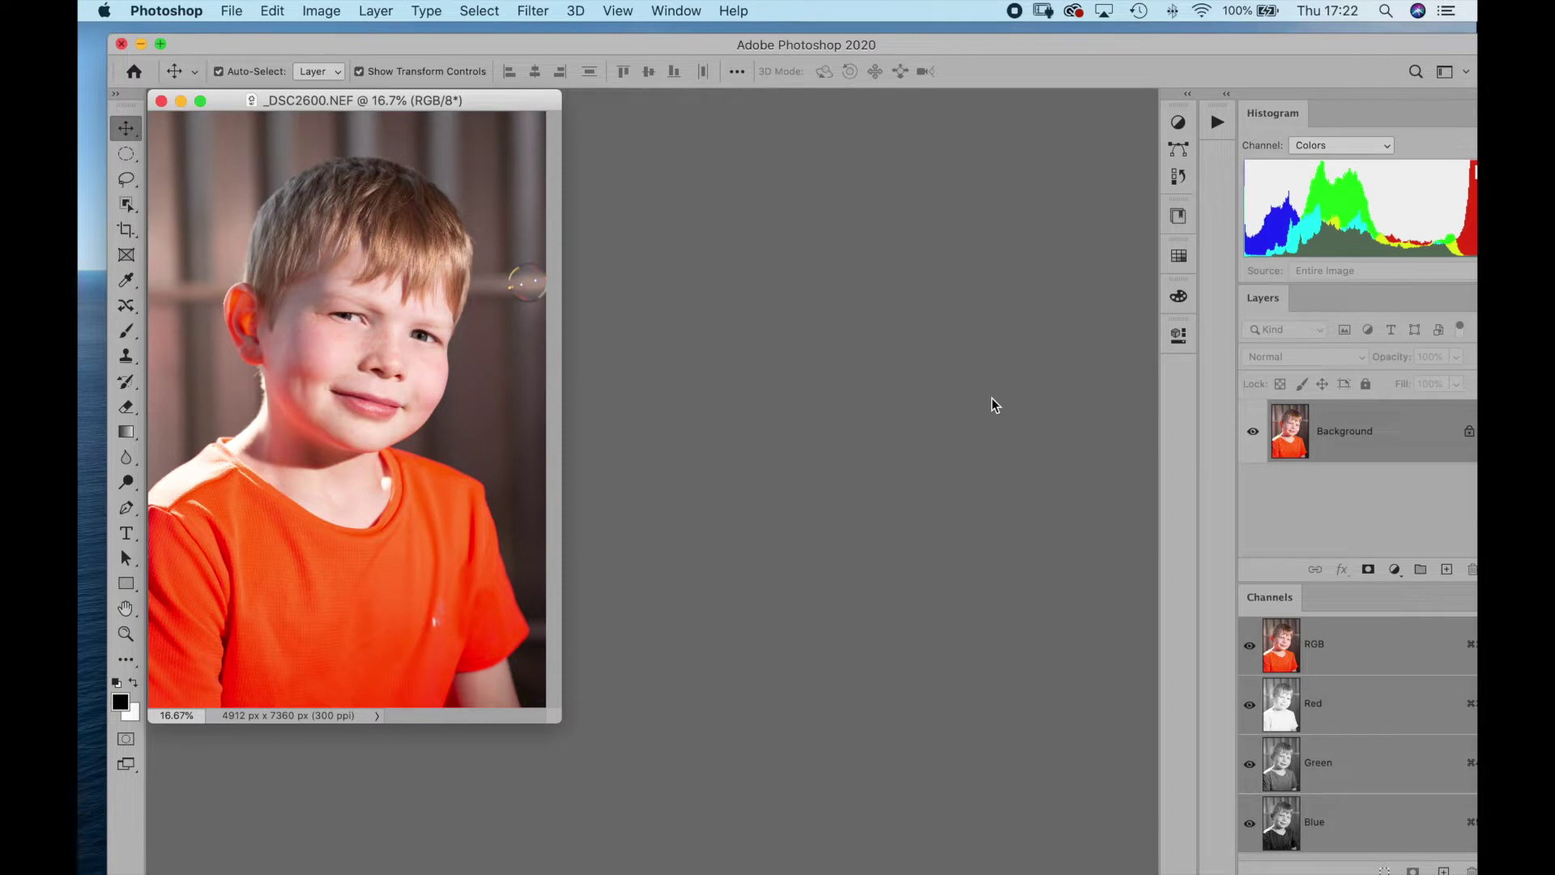
{"action": "key", "text": "super+alt+d"}
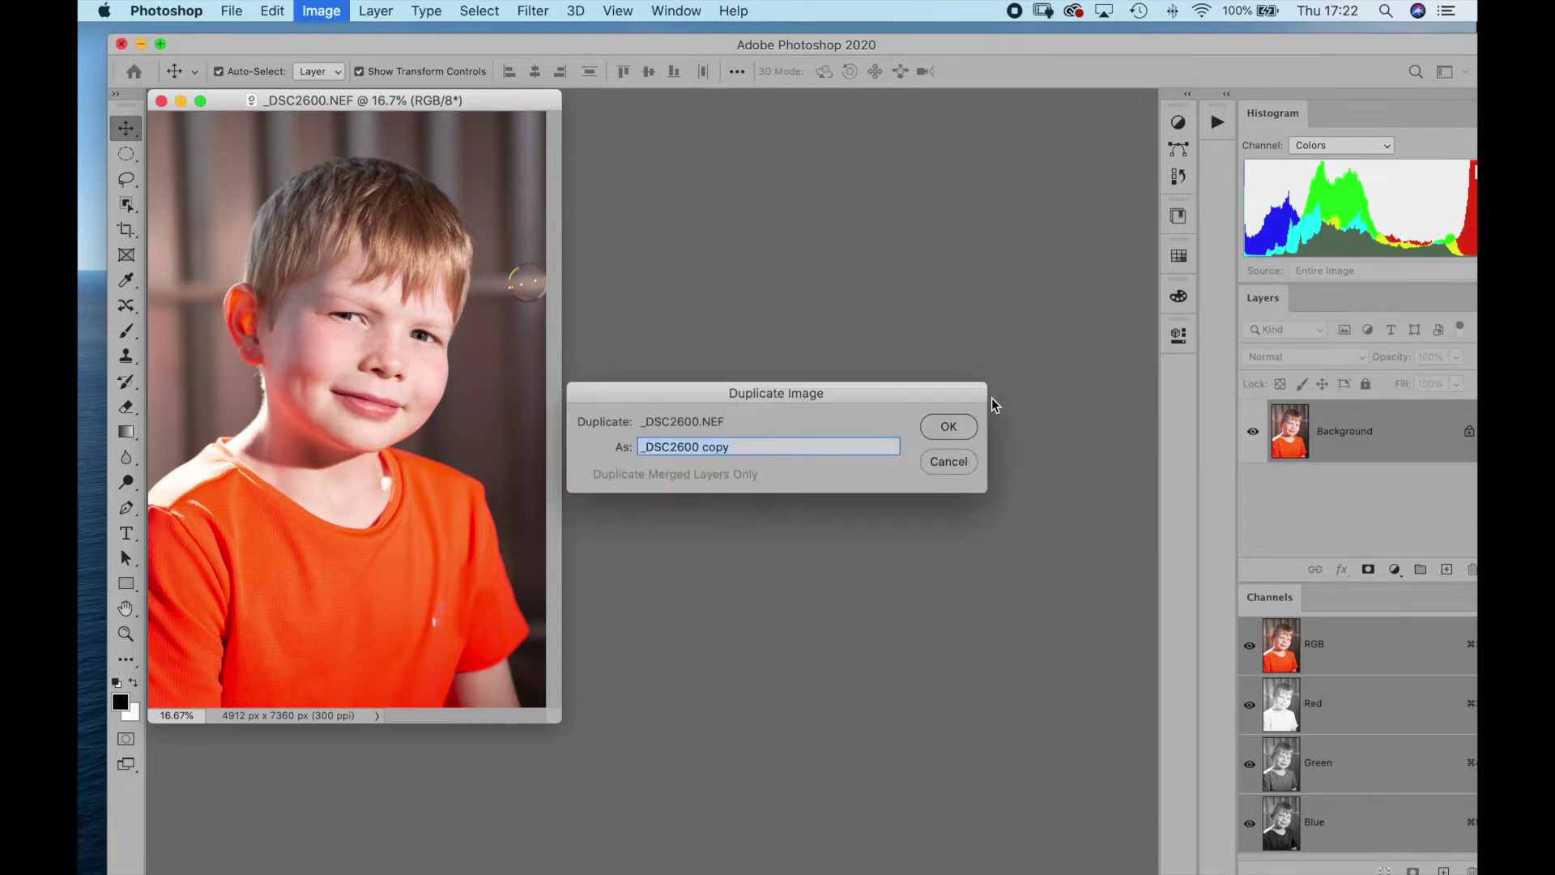
{"action": "type", "text": "sharpen"}
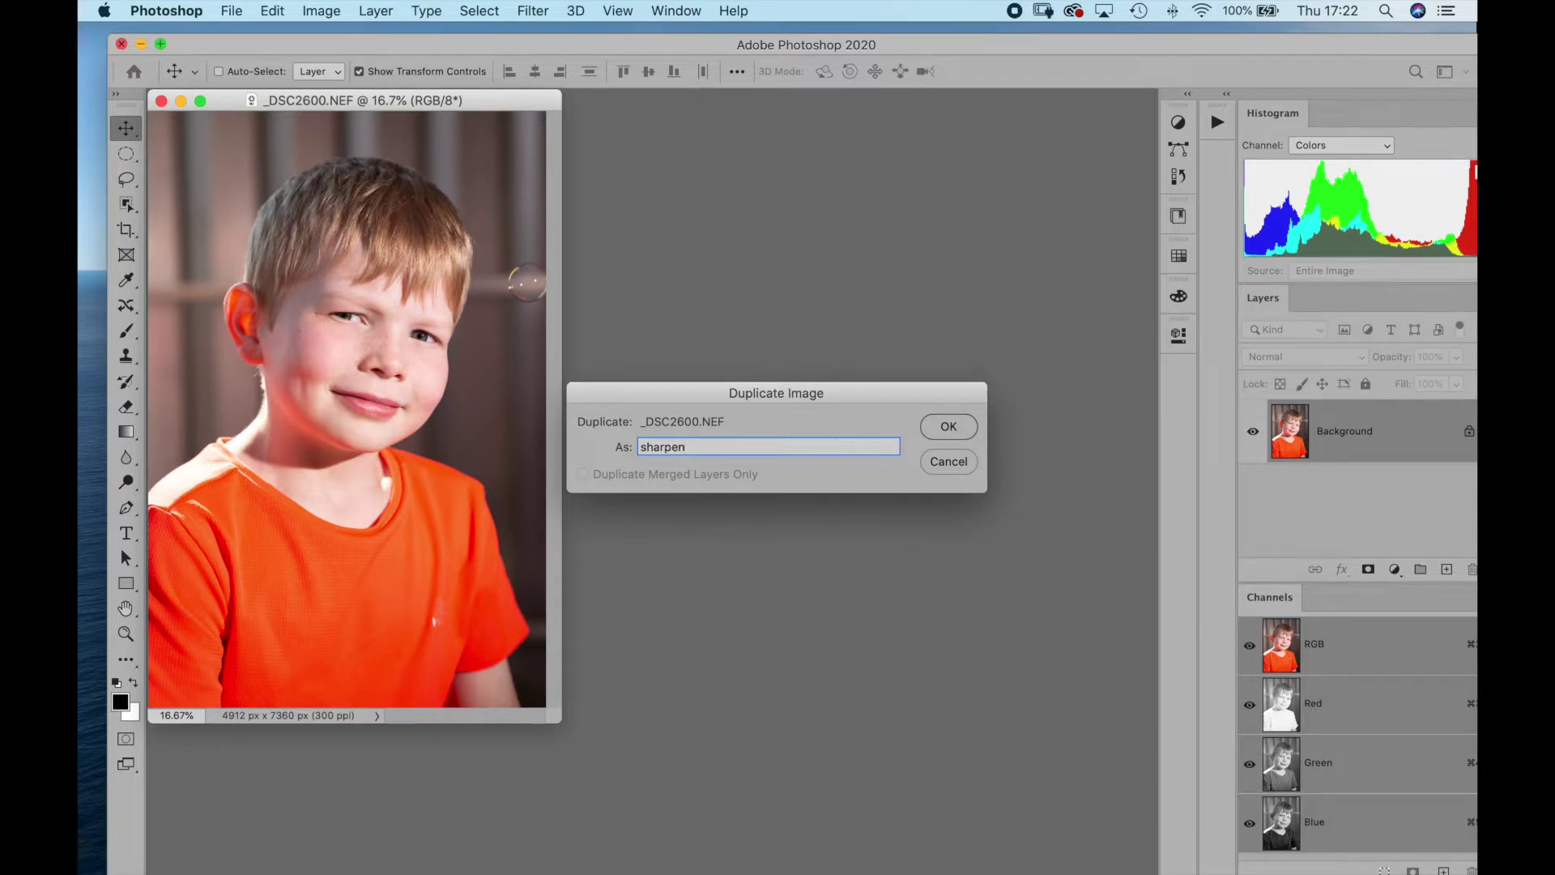
{"action": "key", "text": "Return"}
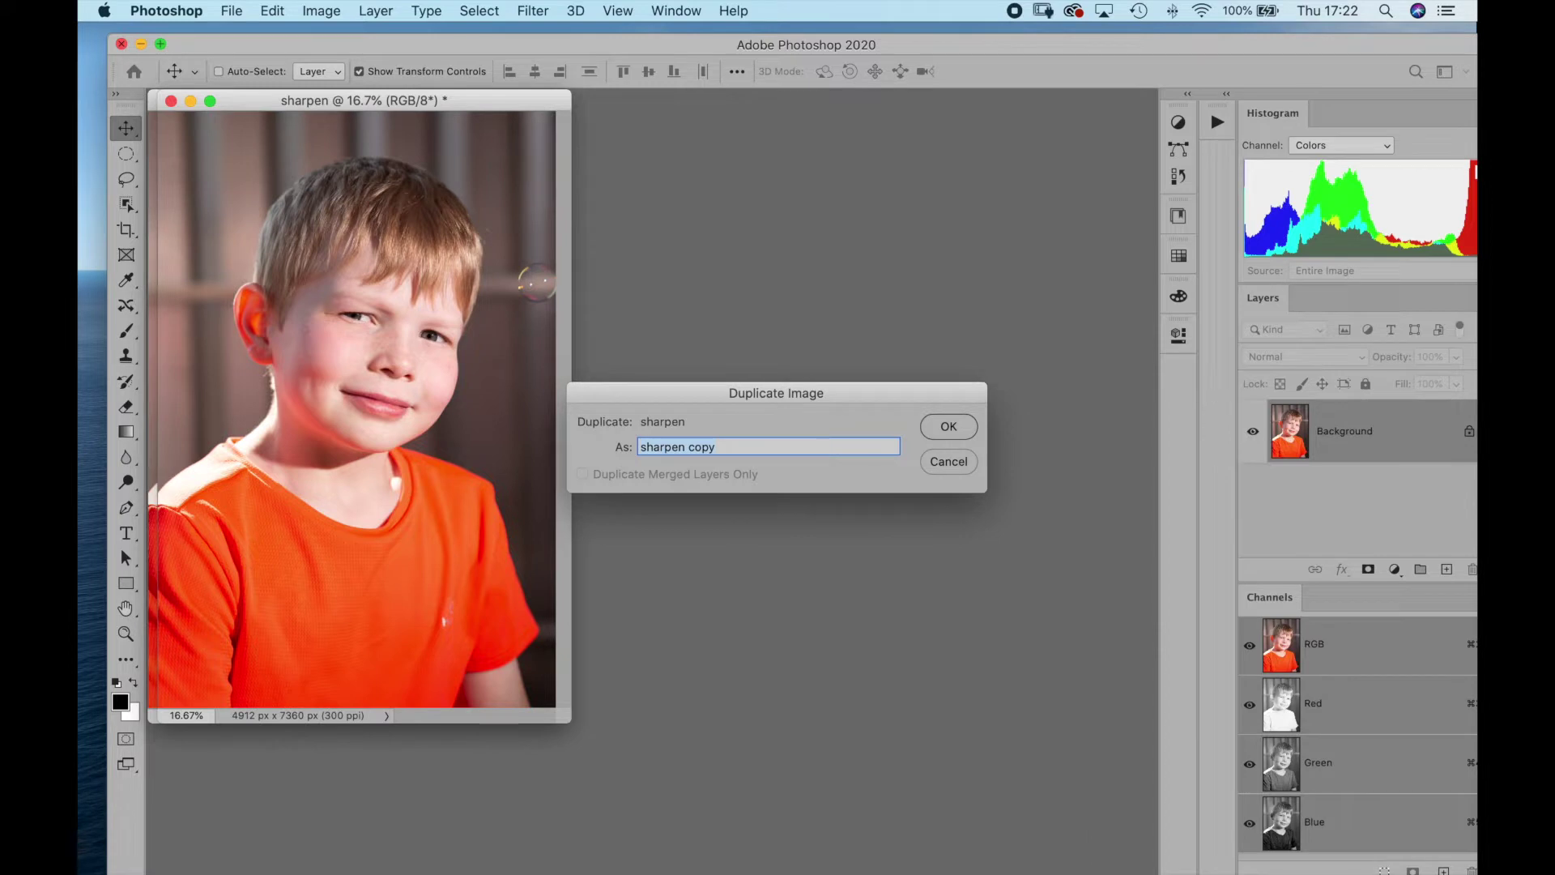
{"action": "type", "text": "mask"}
{"action": "key", "text": "Return"}
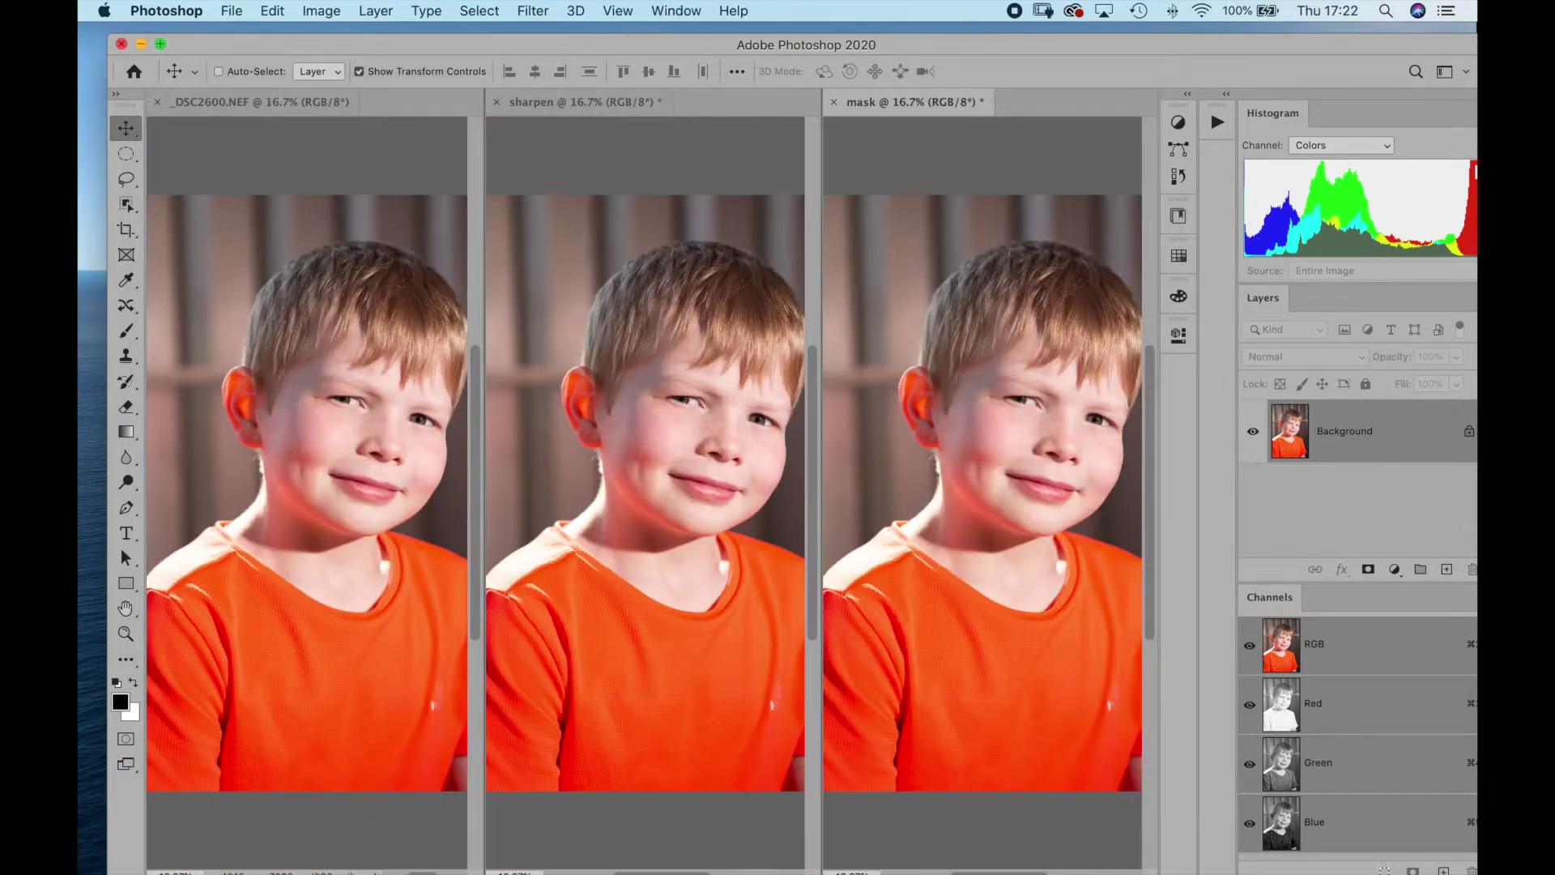
Zoom the sharpen copy to 66.7% in all windows, frame the eye and mouth, and duplicate Background
{"action": "left_click", "coordinate": [676, 11]}
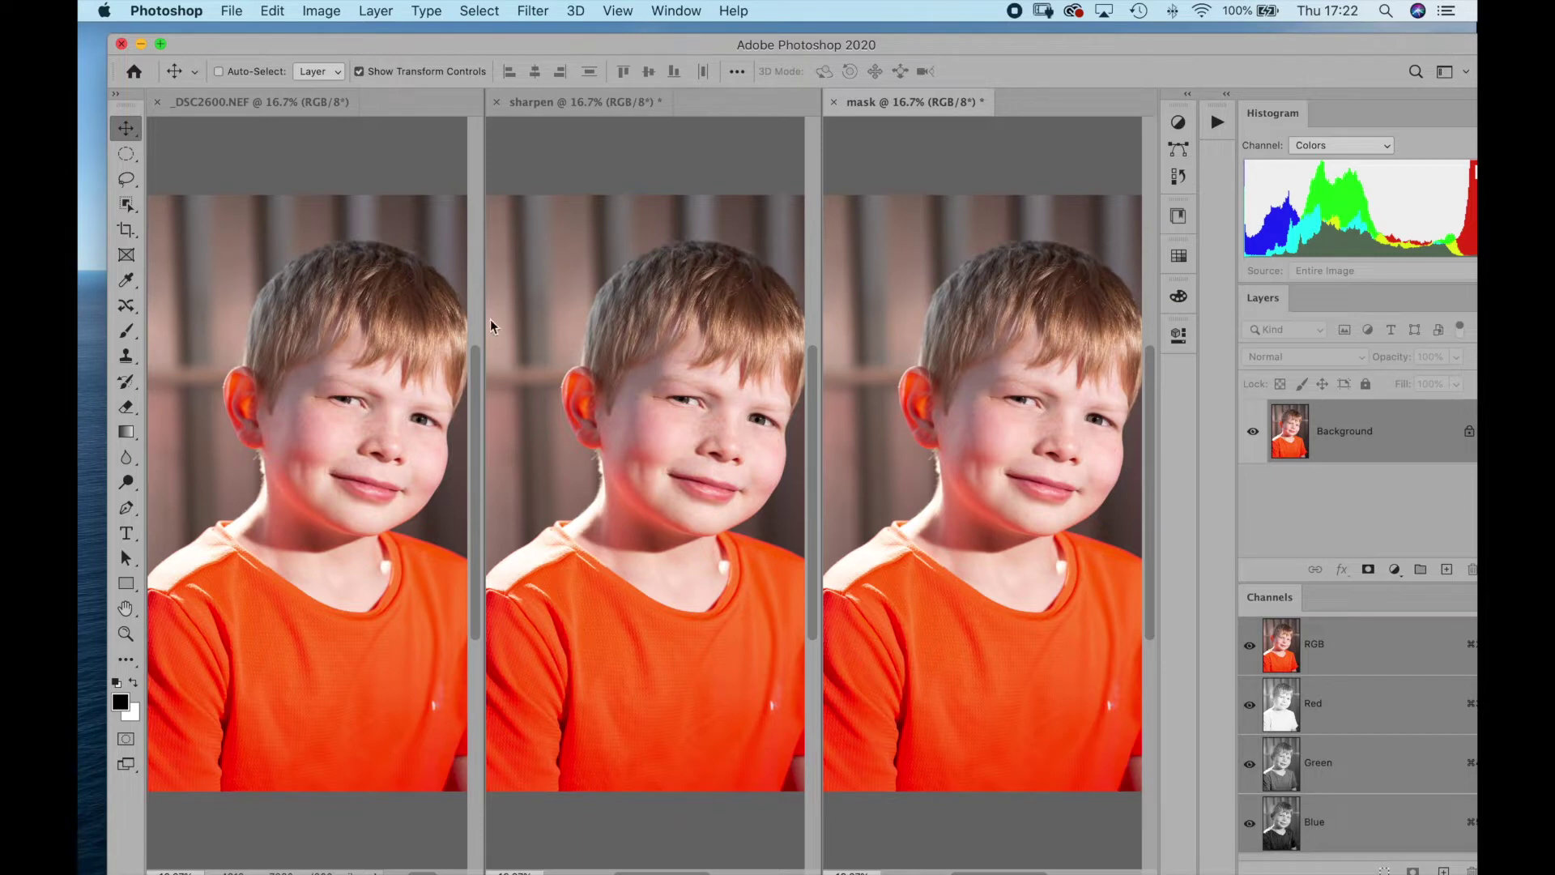
{"action": "left_click", "coordinate": [608, 350]}
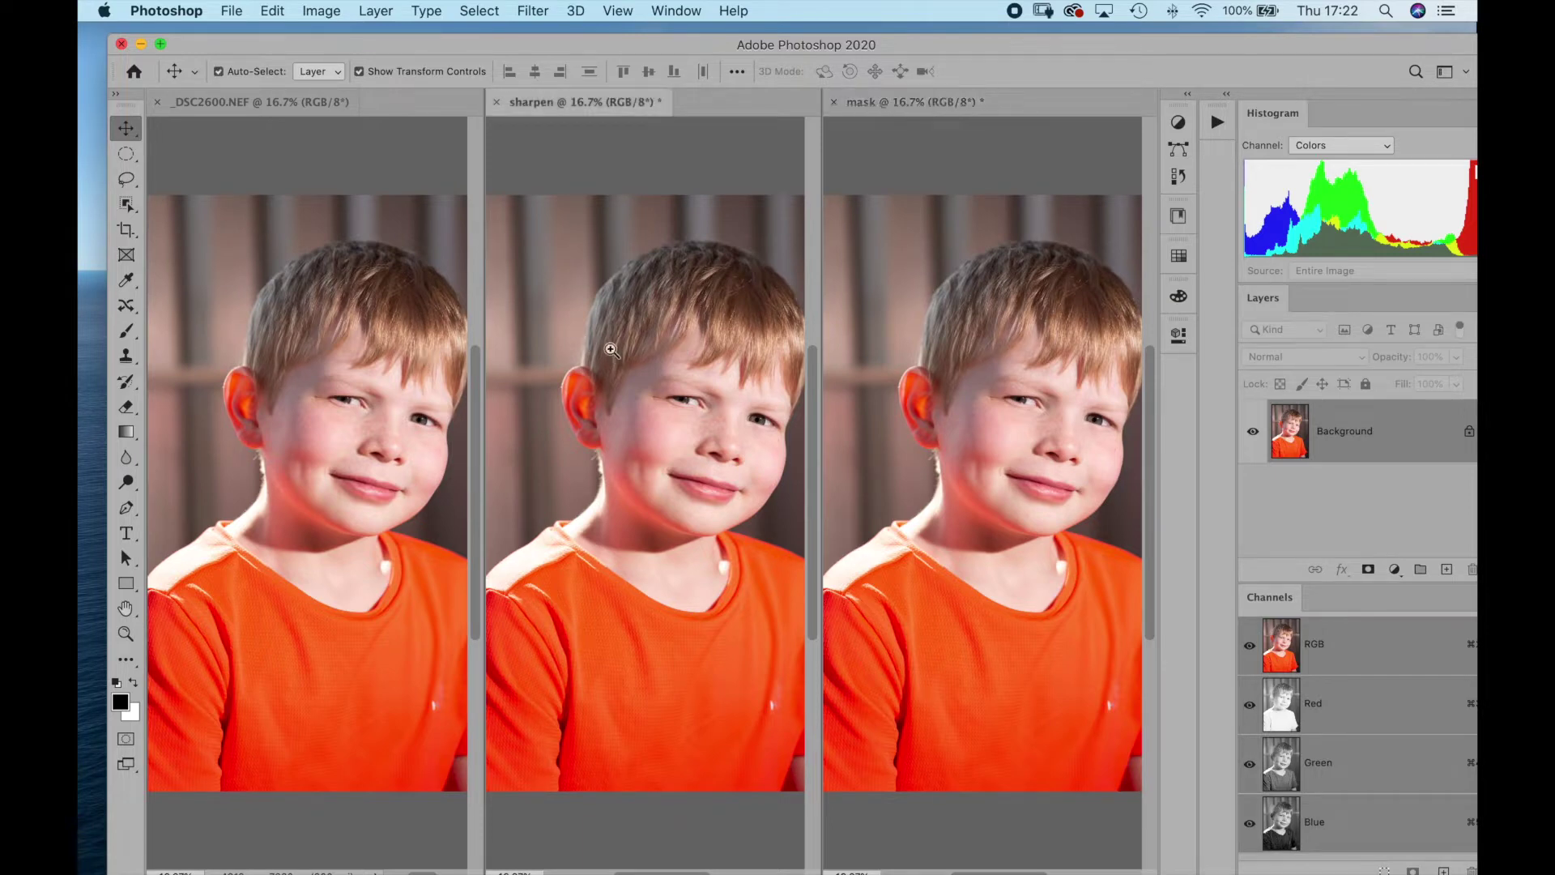
{"action": "left_click", "coordinate": [616, 355]}
{"action": "left_click", "coordinate": [642, 390]}
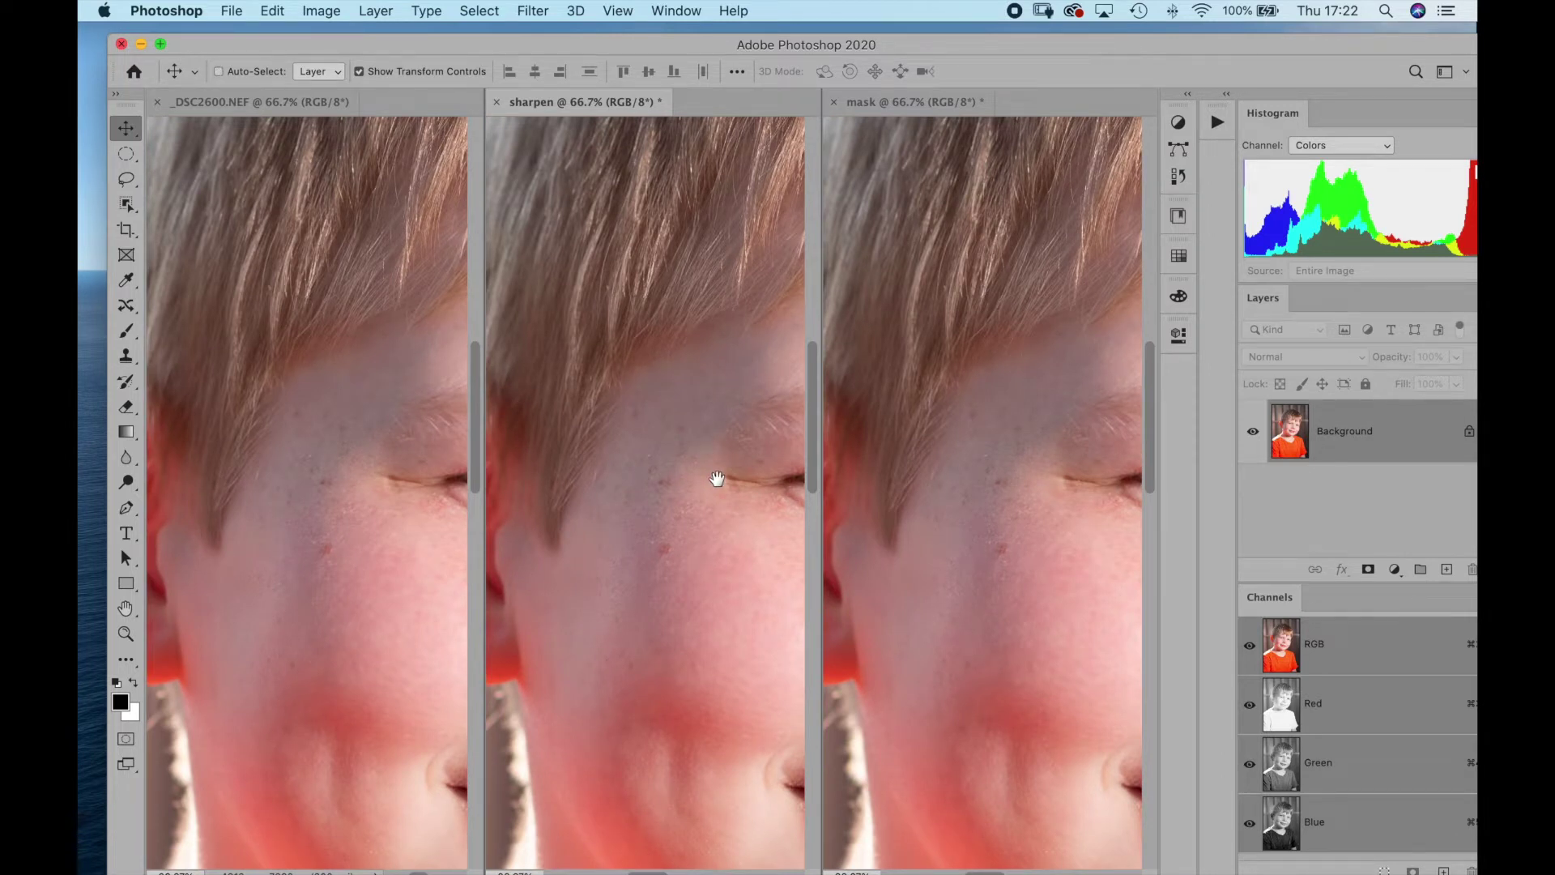
{"action": "mouse_move", "coordinate": [712, 476]}
{"action": "left_mouse_down"}
{"action": "mouse_move", "coordinate": [587, 417]}
{"action": "mouse_move", "coordinate": [646, 434]}
{"action": "mouse_move", "coordinate": [619, 410]}
{"action": "left_mouse_up"}
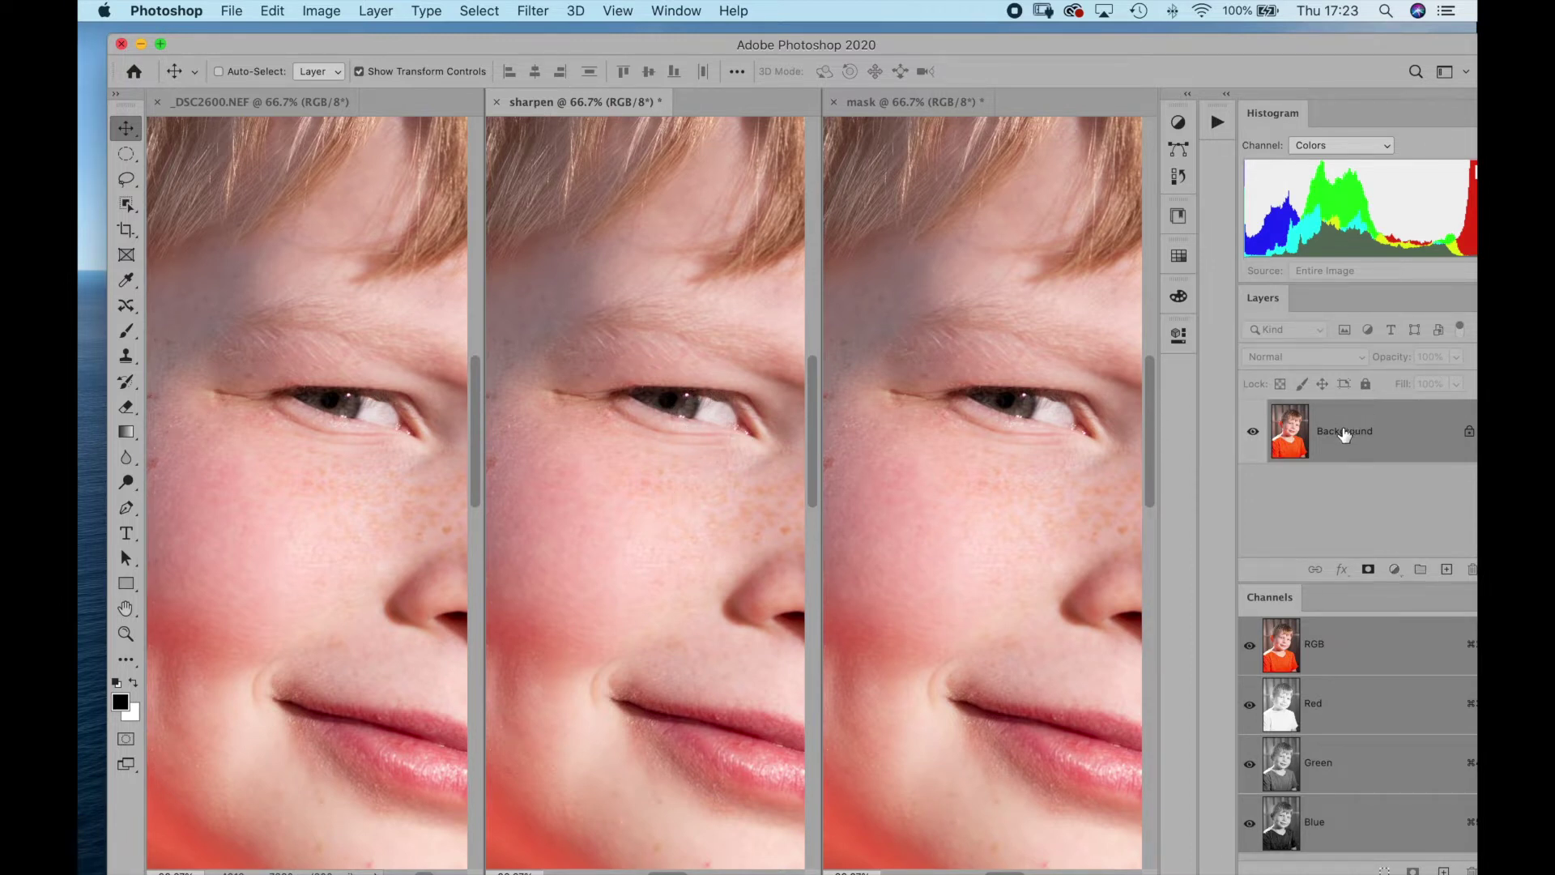
{"action": "left_click_drag", "start_coordinate": [1353, 431], "coordinate": [1357, 435]}
Apply Unsharp Mask to the sharpen copy's Layer 1: Amount 500%, Radius 2 px, Threshold 0
{"action": "left_click", "coordinate": [535, 11]}
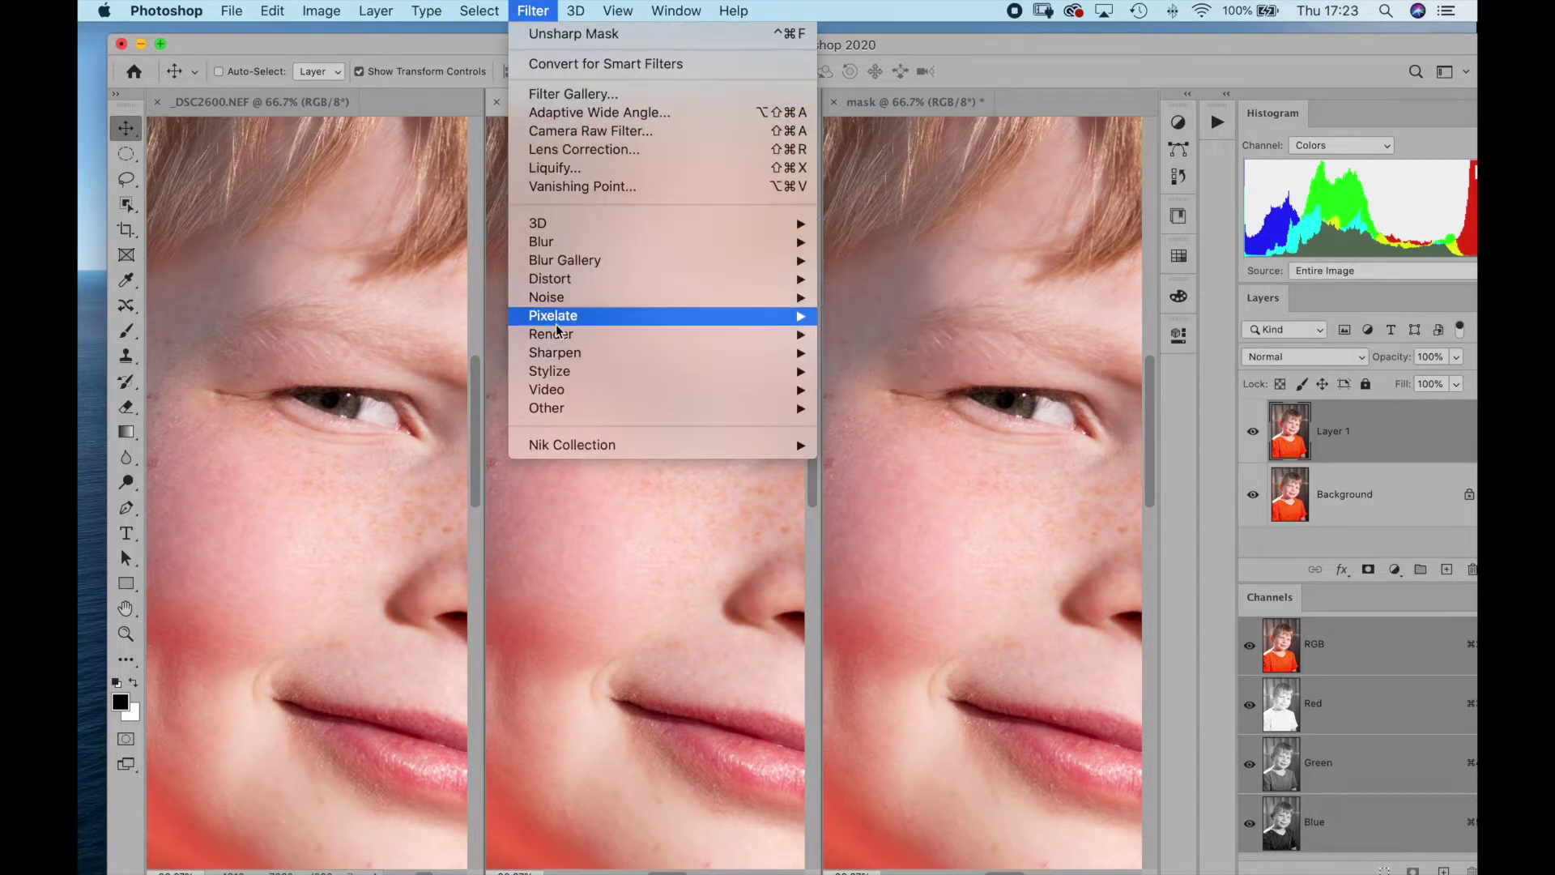
{"action": "mouse_move", "coordinate": [556, 353]}
{"action": "left_click", "coordinate": [854, 446]}
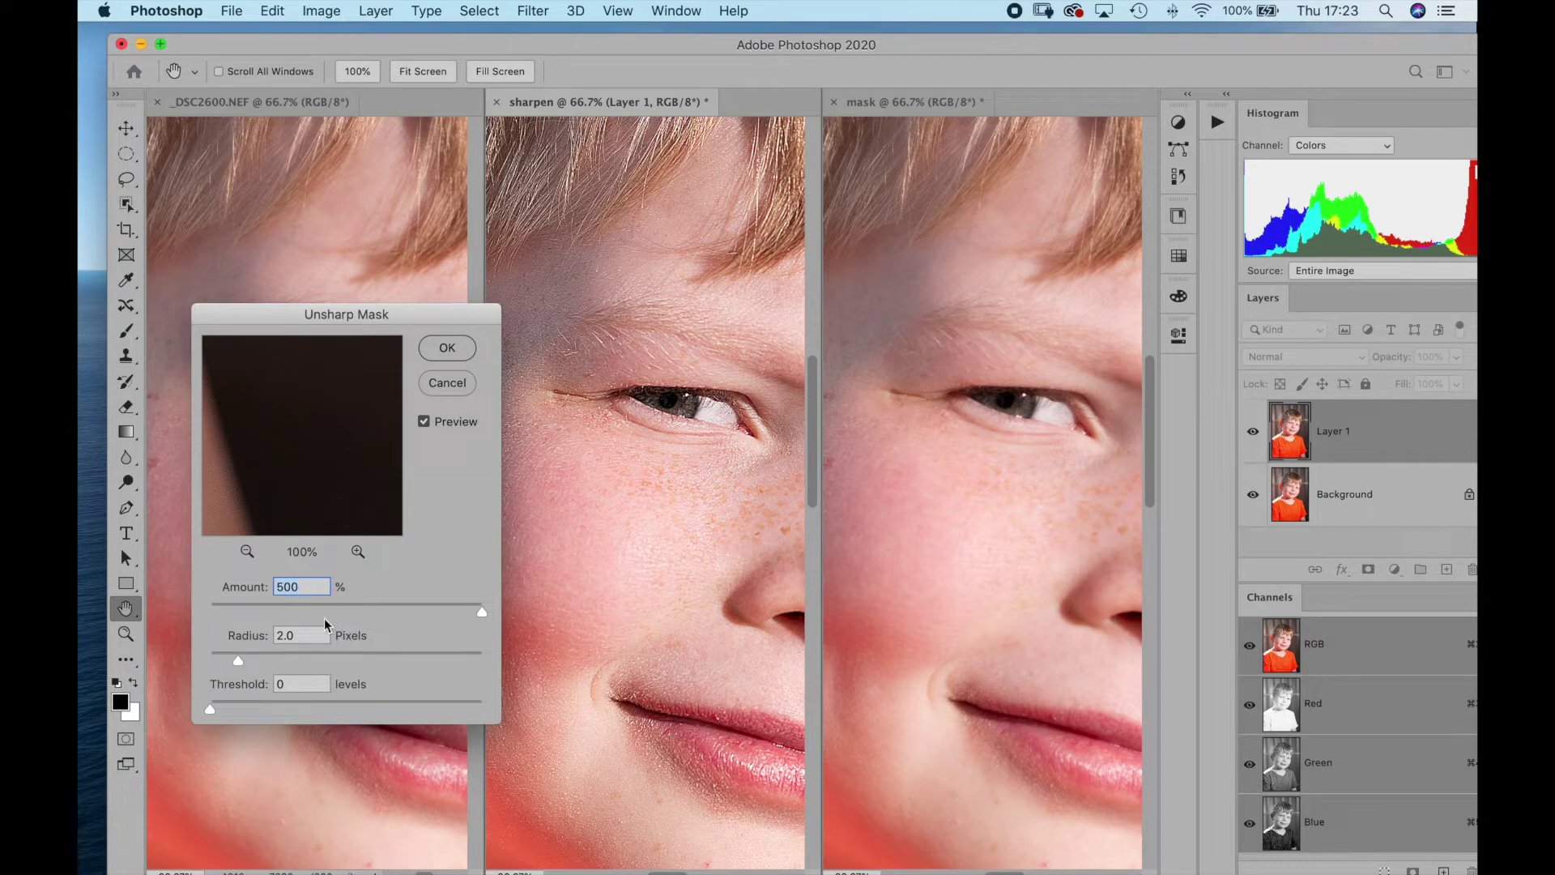
{"action": "left_click", "coordinate": [452, 349]}
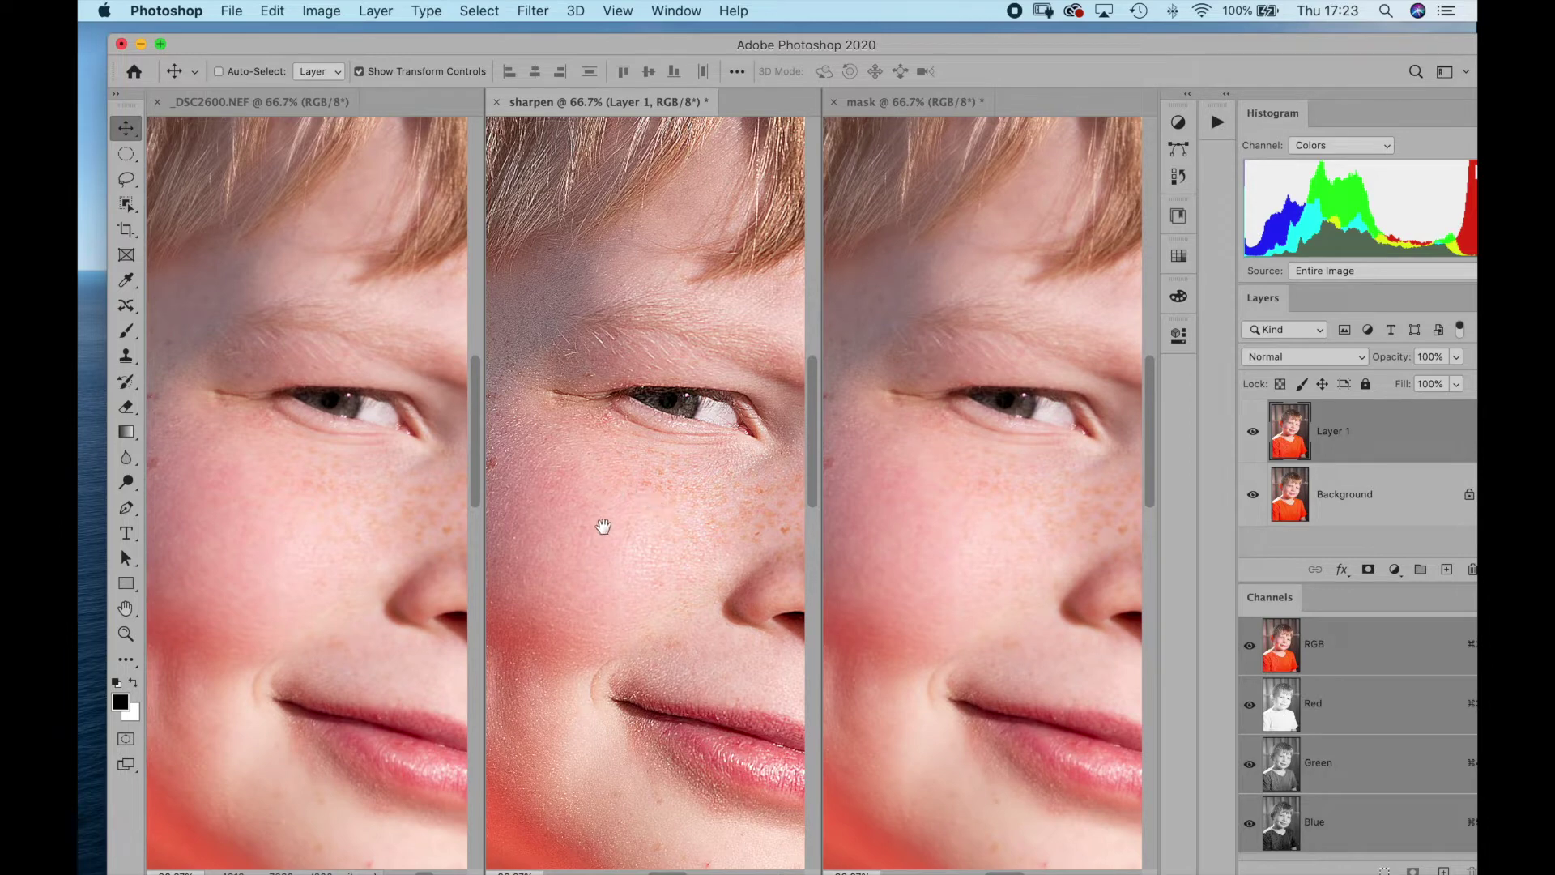
{"action": "left_click_drag", "start_coordinate": [600, 524], "coordinate": [684, 462]}
{"action": "left_click_drag", "start_coordinate": [617, 527], "coordinate": [699, 539]}
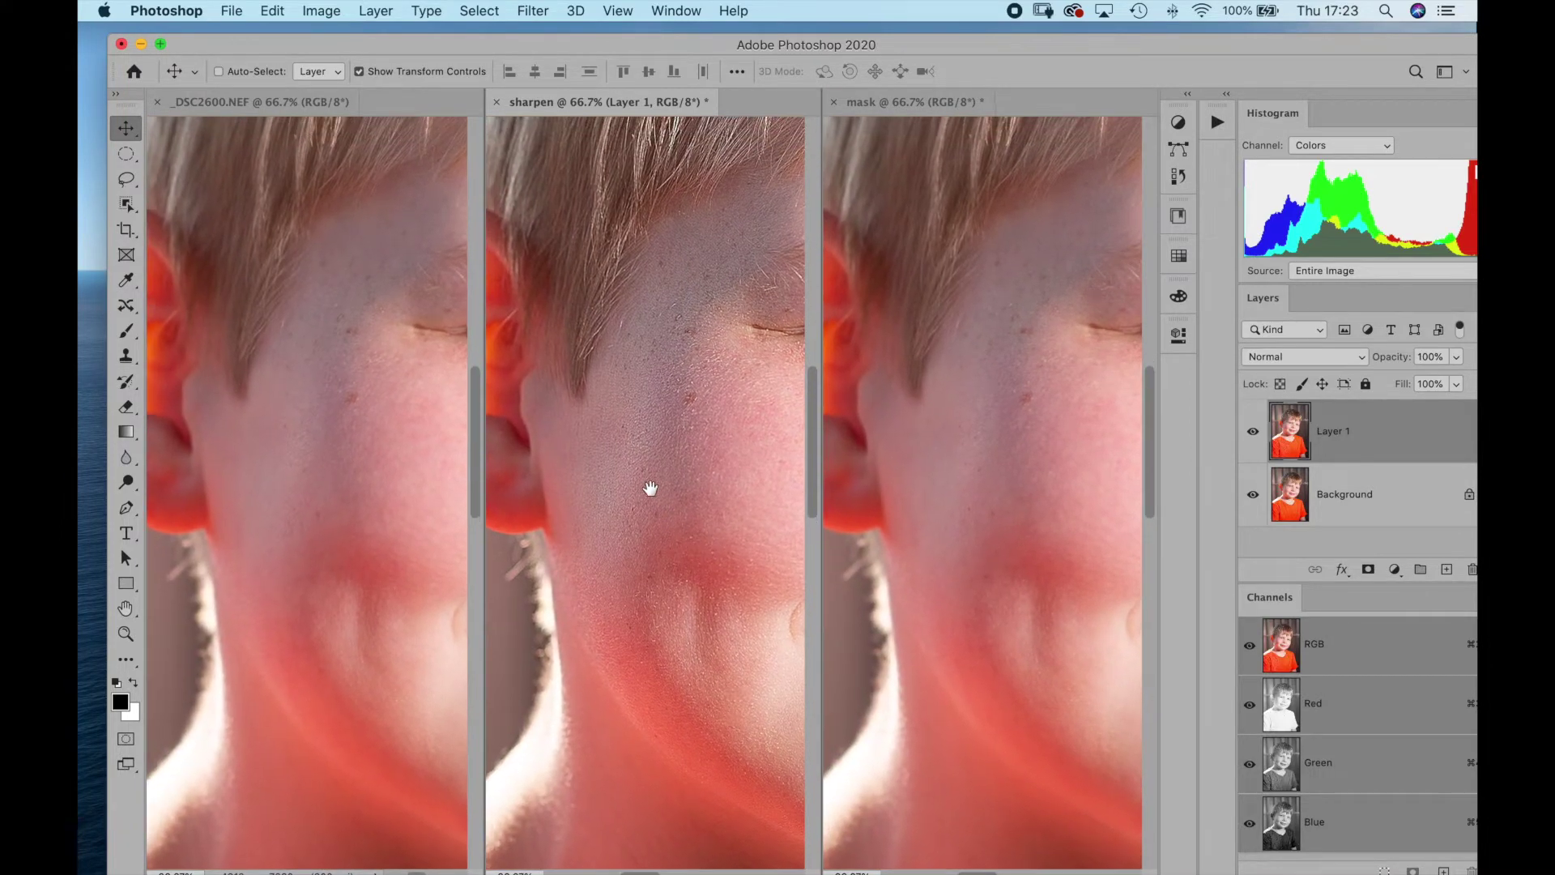
{"action": "mouse_move", "coordinate": [649, 490]}
{"action": "left_mouse_down"}
{"action": "mouse_move", "coordinate": [629, 452]}
{"action": "mouse_move", "coordinate": [677, 541]}
{"action": "mouse_move", "coordinate": [590, 511]}
{"action": "mouse_move", "coordinate": [614, 475]}
{"action": "mouse_move", "coordinate": [670, 458]}
{"action": "left_mouse_up"}
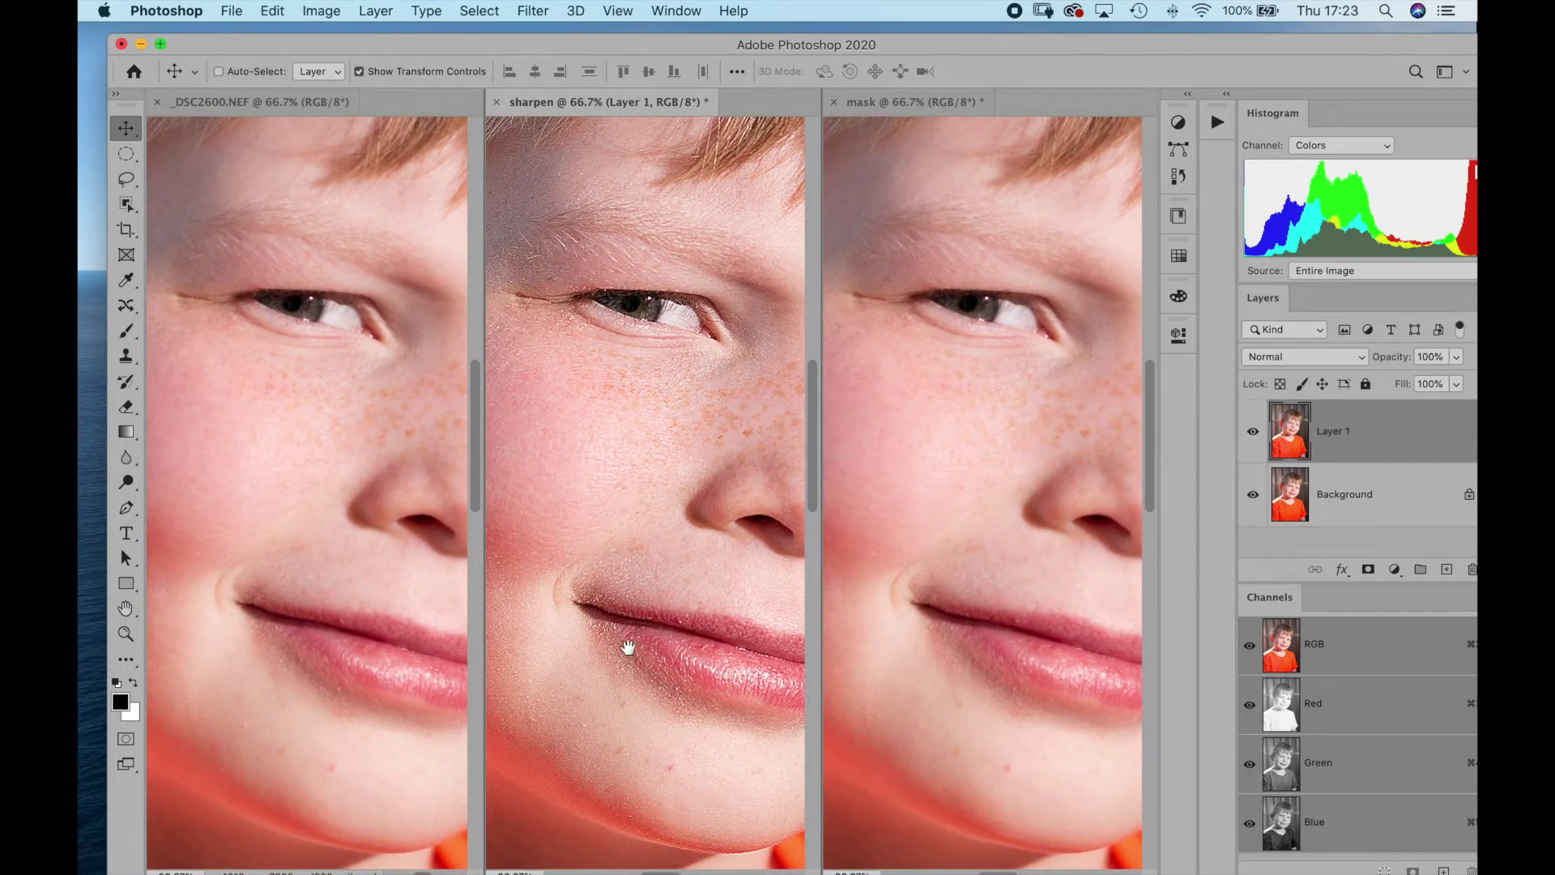
{"action": "left_click_drag", "start_coordinate": [642, 558], "coordinate": [598, 605]}
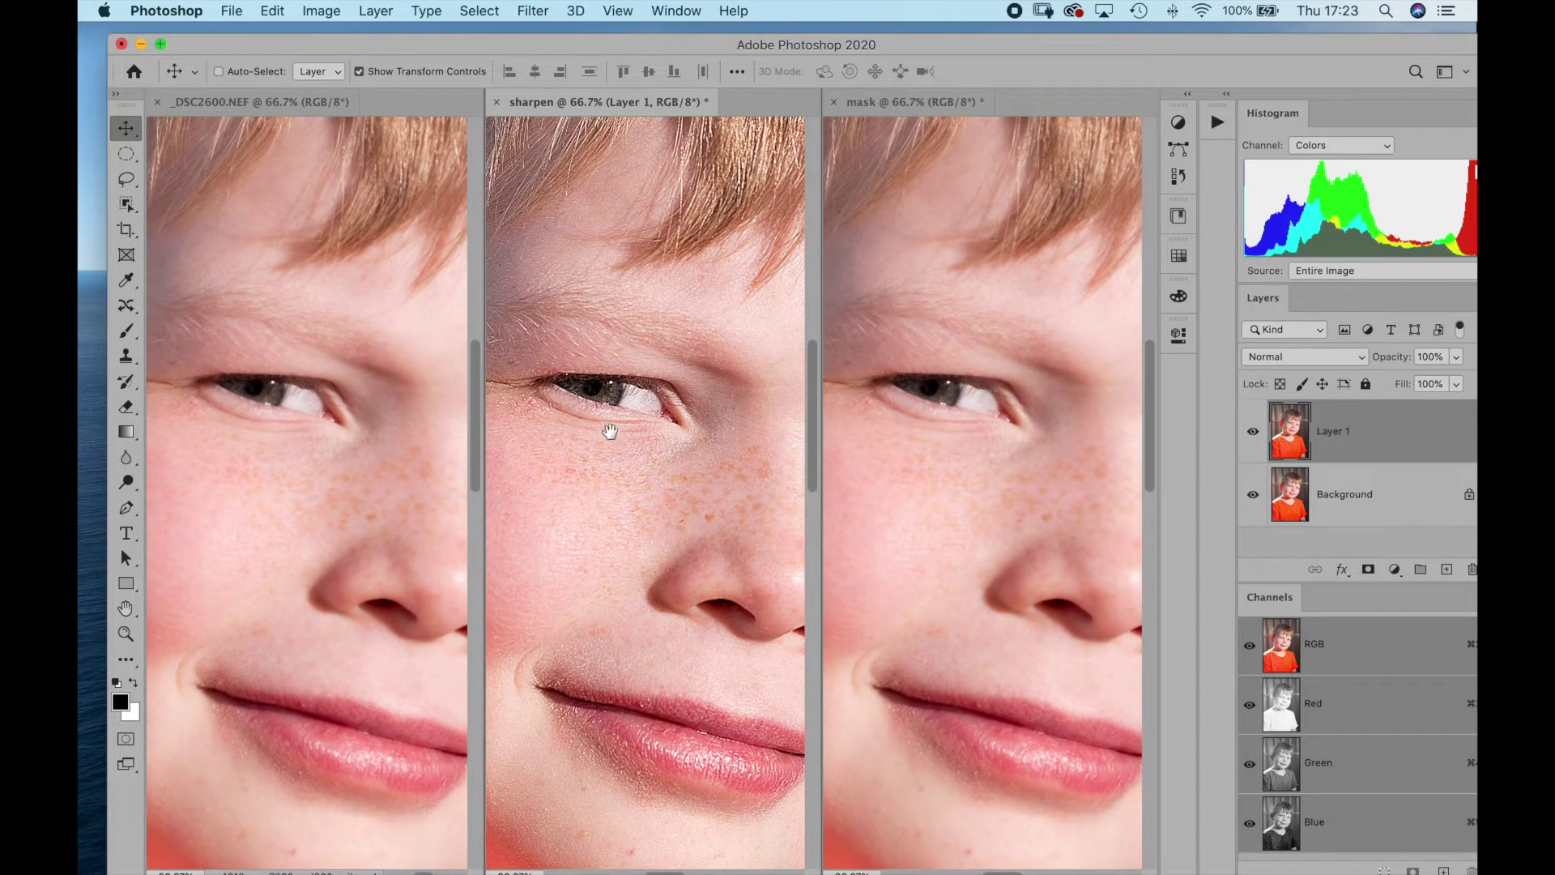
{"action": "mouse_move", "coordinate": [619, 418]}
{"action": "left_mouse_down"}
{"action": "mouse_move", "coordinate": [680, 474]}
{"action": "mouse_move", "coordinate": [686, 442]}
{"action": "mouse_move", "coordinate": [709, 469]}
{"action": "left_mouse_up"}
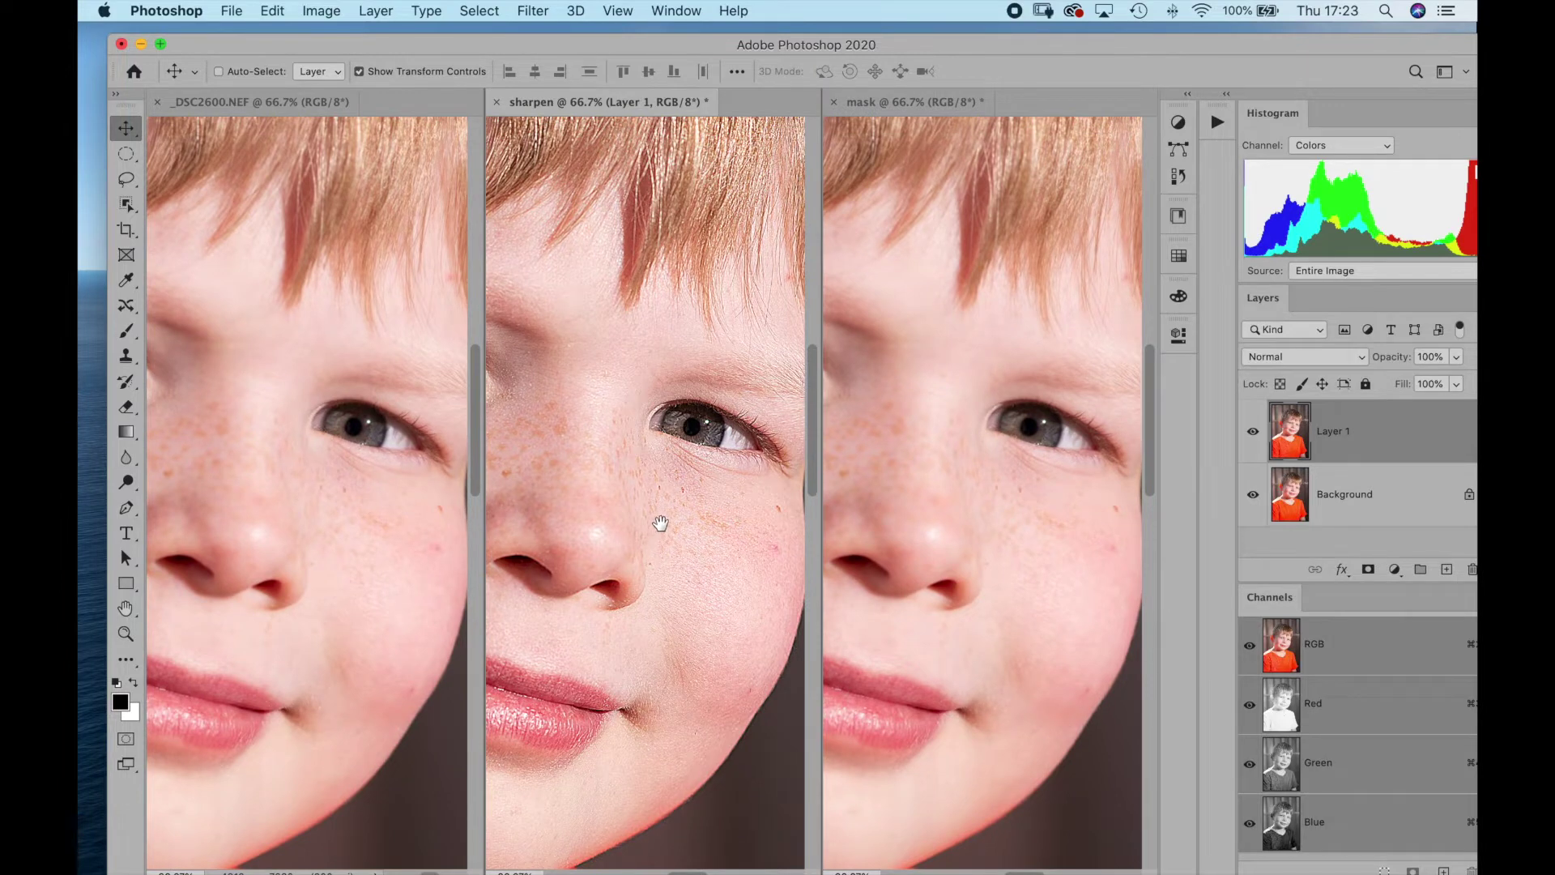
{"action": "mouse_move", "coordinate": [670, 548]}
{"action": "left_mouse_down"}
{"action": "mouse_move", "coordinate": [713, 546]}
{"action": "mouse_move", "coordinate": [708, 568]}
{"action": "mouse_move", "coordinate": [685, 548]}
{"action": "left_mouse_up"}
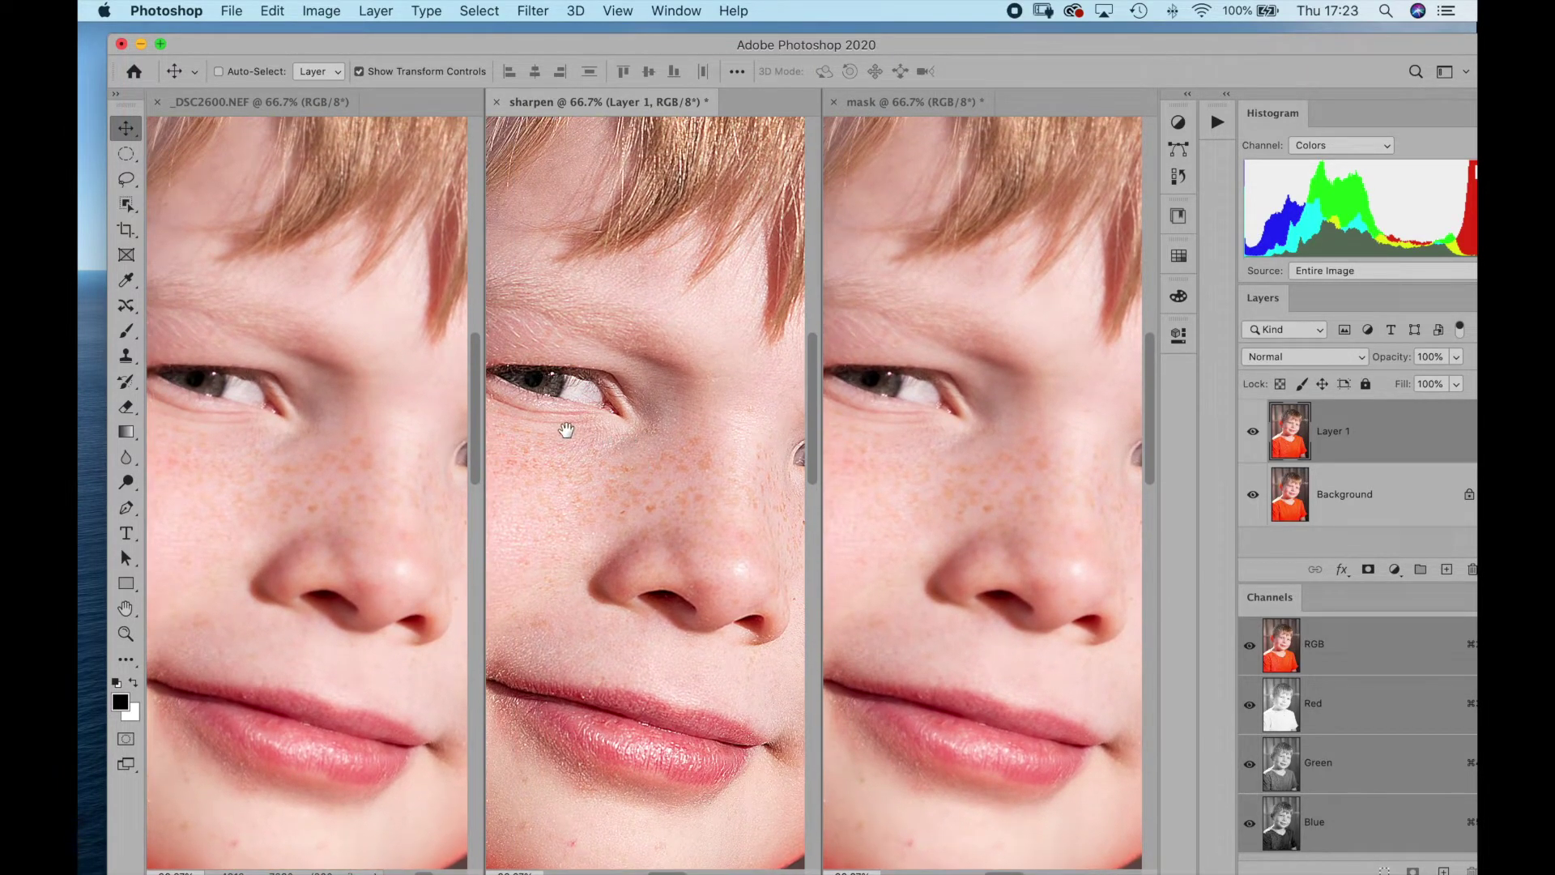
{"action": "scroll", "coordinate": [608, 461], "scroll_direction": "right", "scroll_amount": 3}
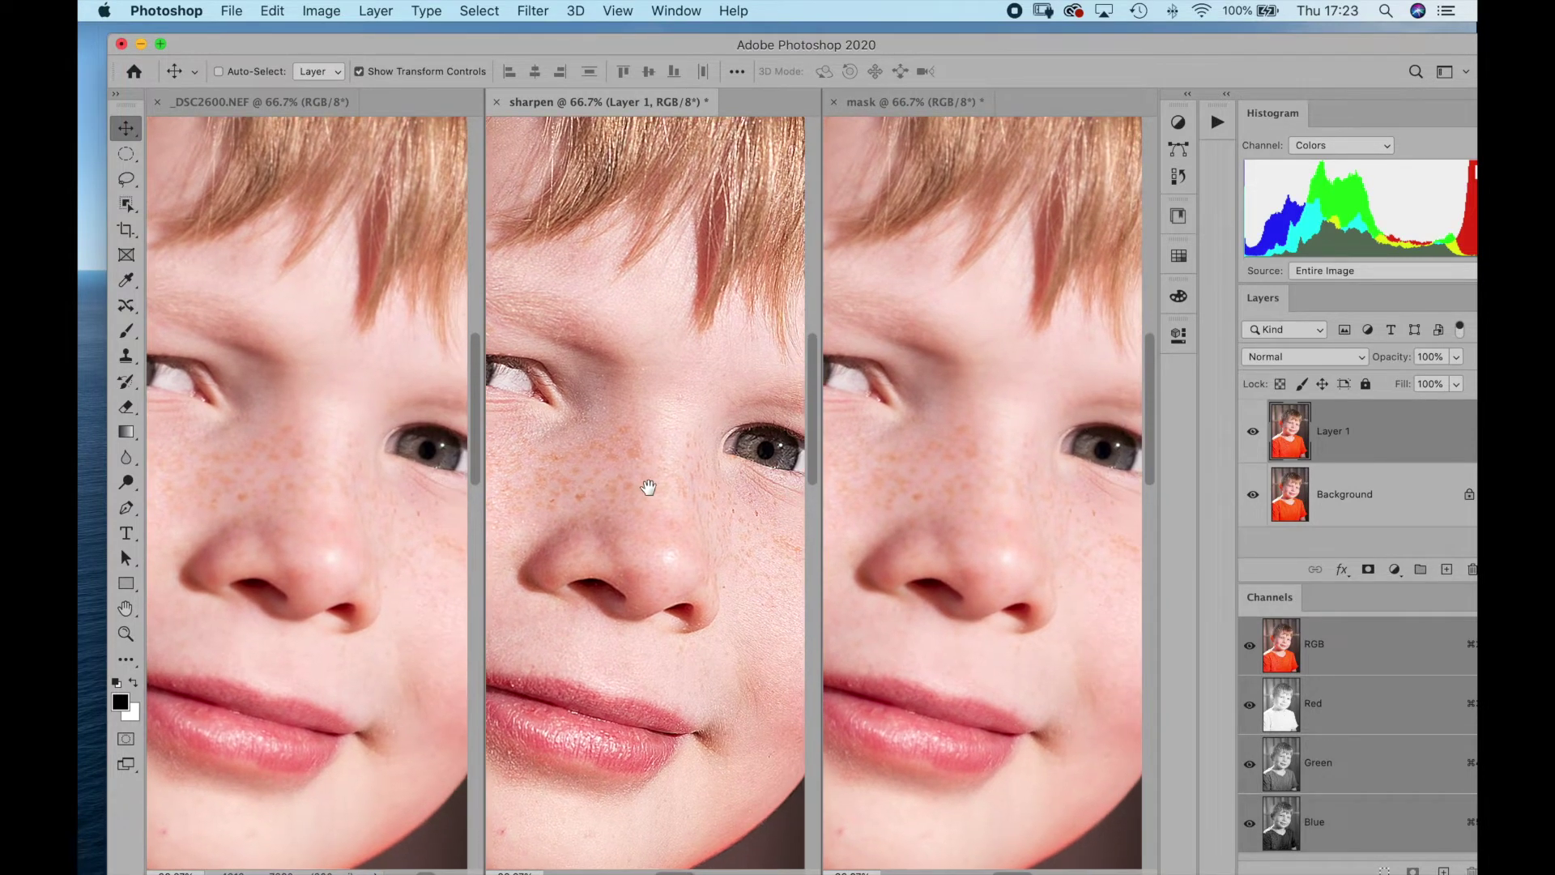
{"action": "scroll", "coordinate": [649, 487], "scroll_direction": "right", "scroll_amount": 3}
{"action": "scroll", "coordinate": [641, 496], "scroll_direction": "right", "scroll_amount": 1}
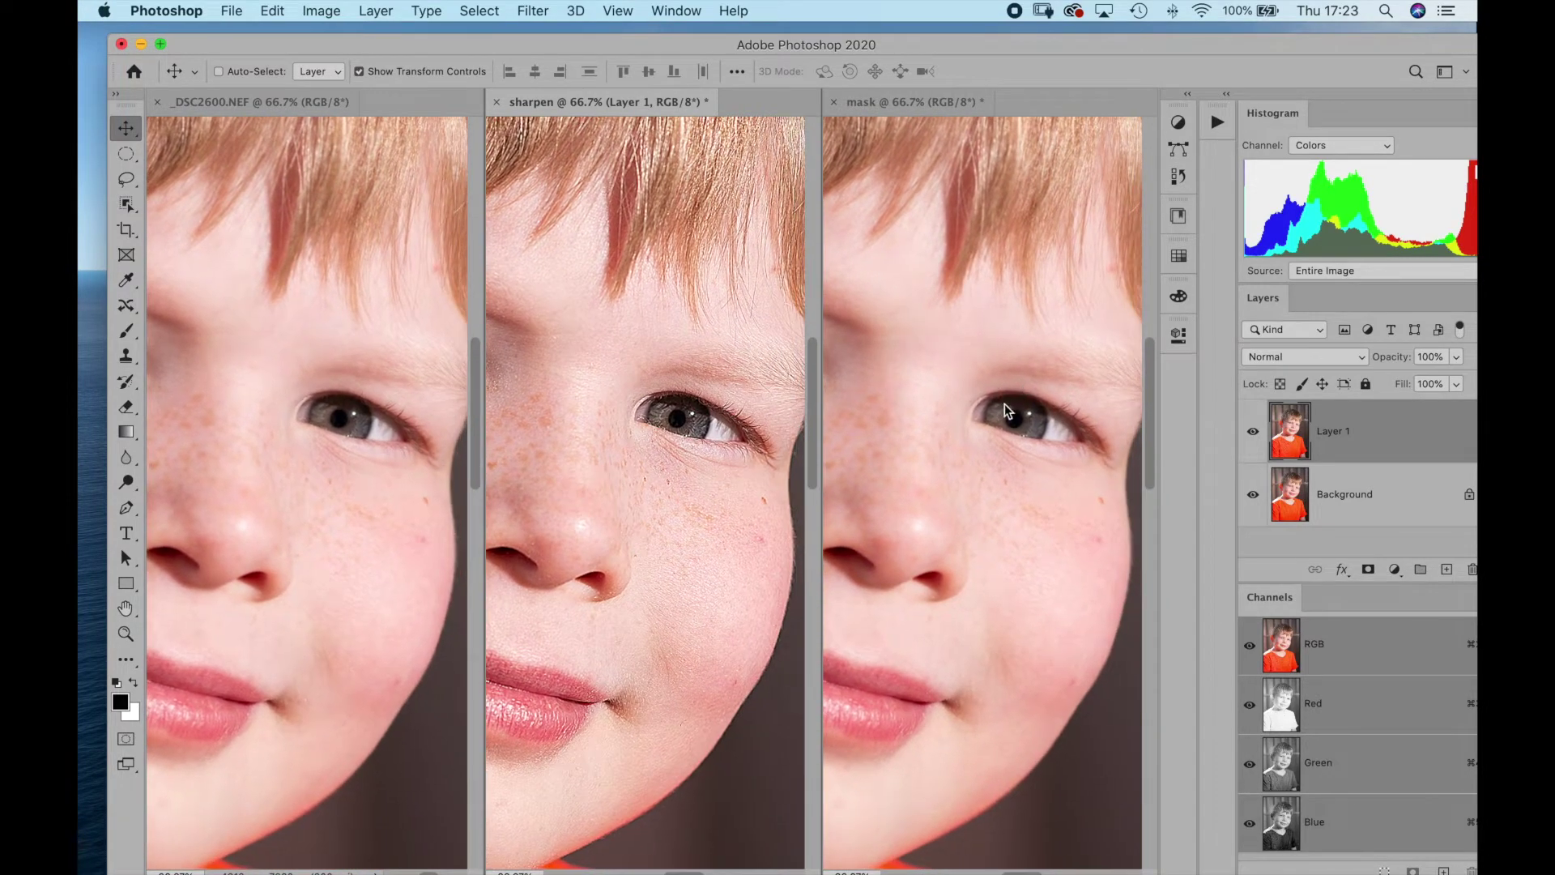
In the mask copy, duplicate Background and apply Unsharp Mask at 500%, radius 2, threshold 0
{"action": "left_click", "coordinate": [898, 102]}
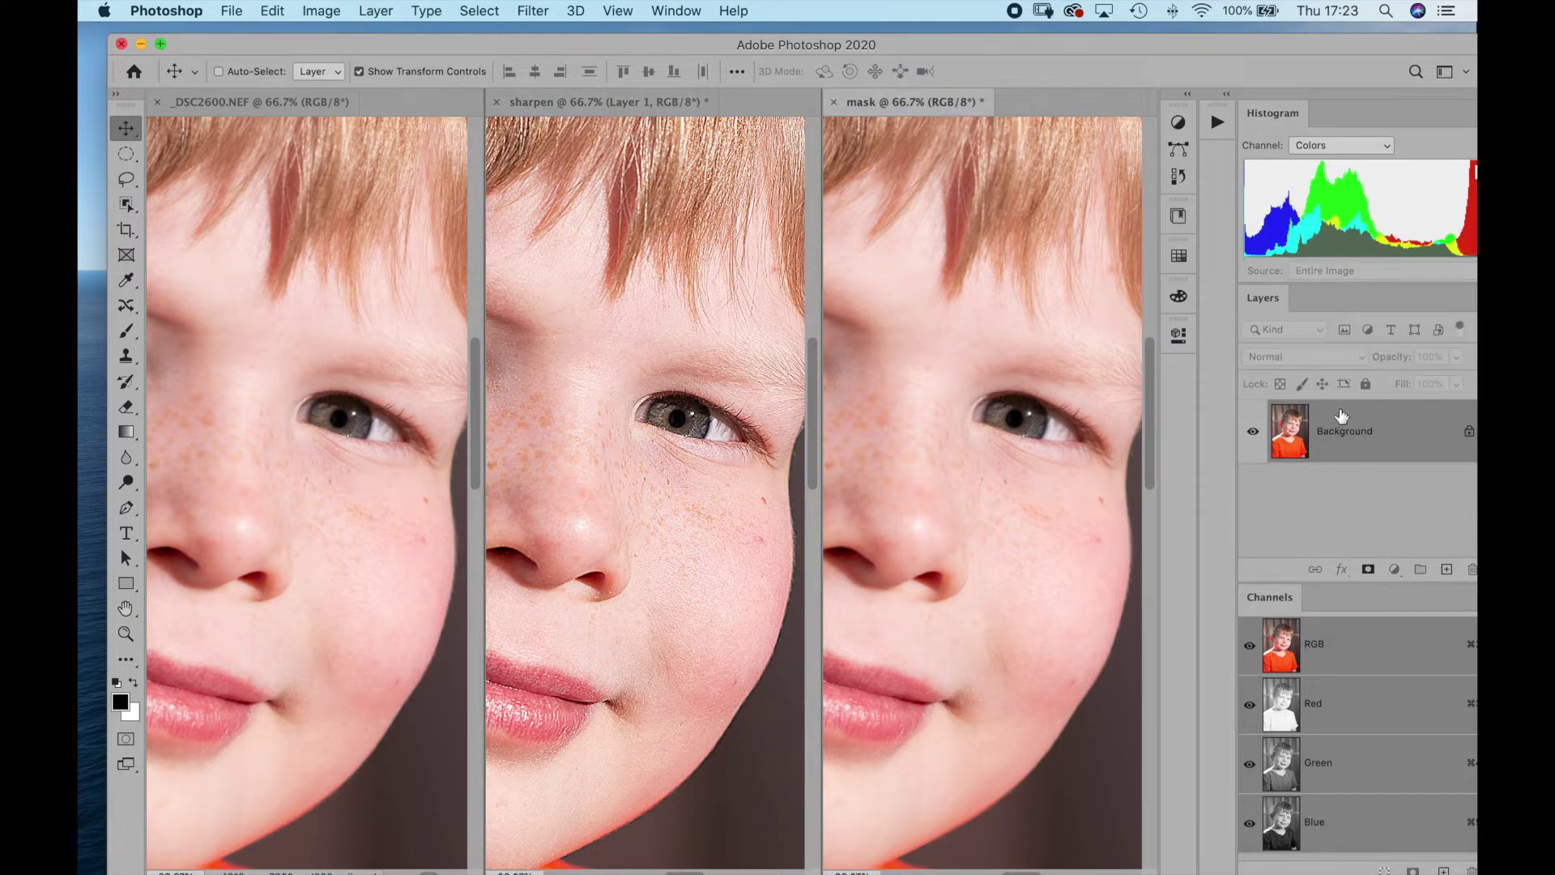
{"action": "key", "text": "super+j"}
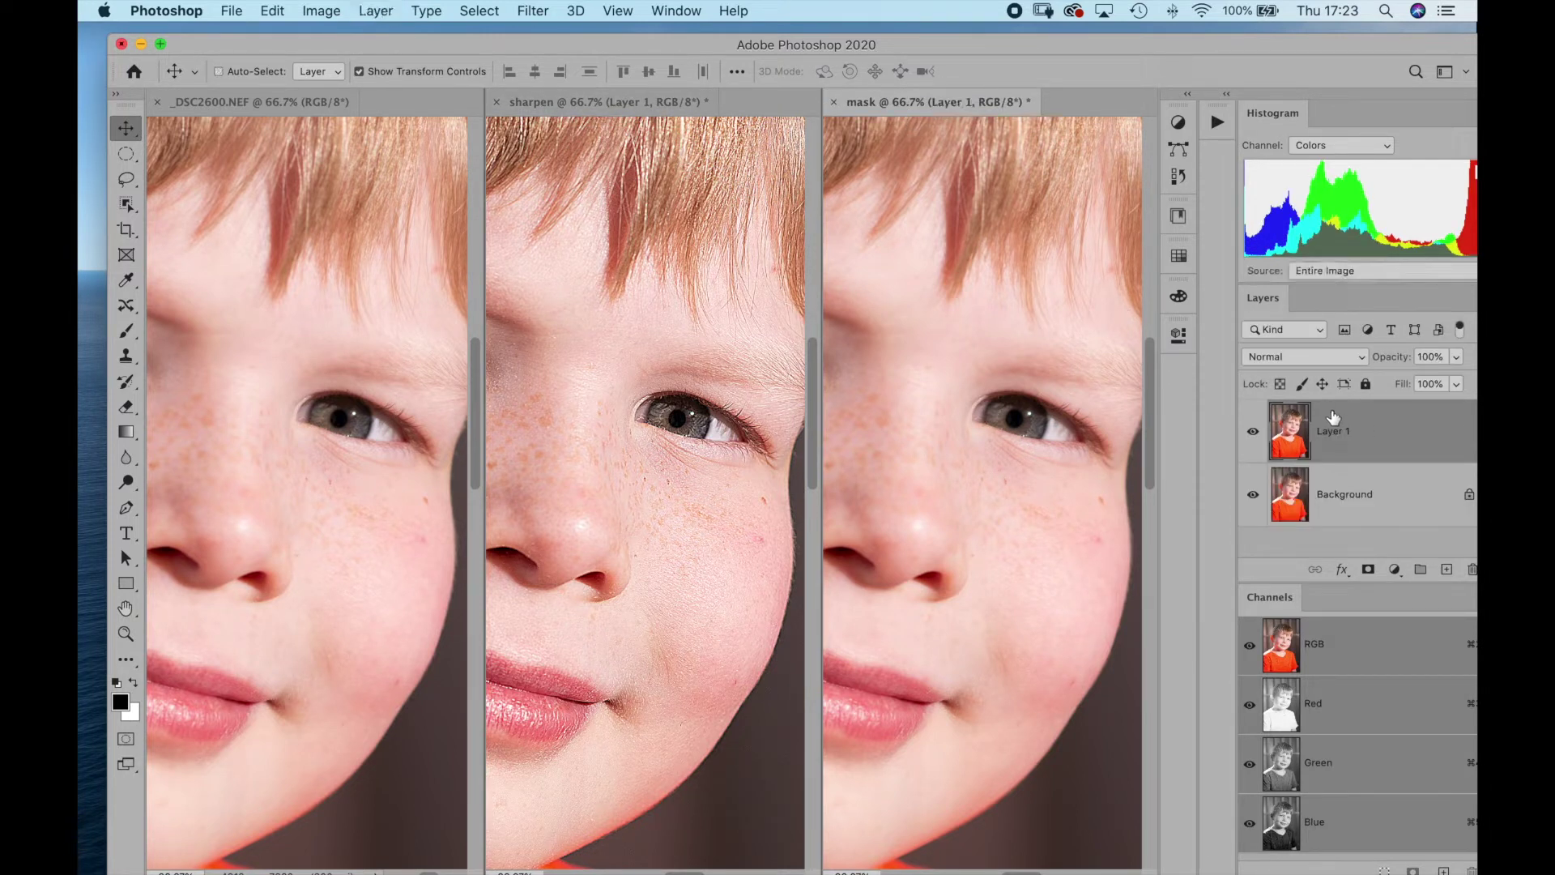
{"action": "left_click", "coordinate": [533, 11]}
{"action": "mouse_move", "coordinate": [657, 353]}
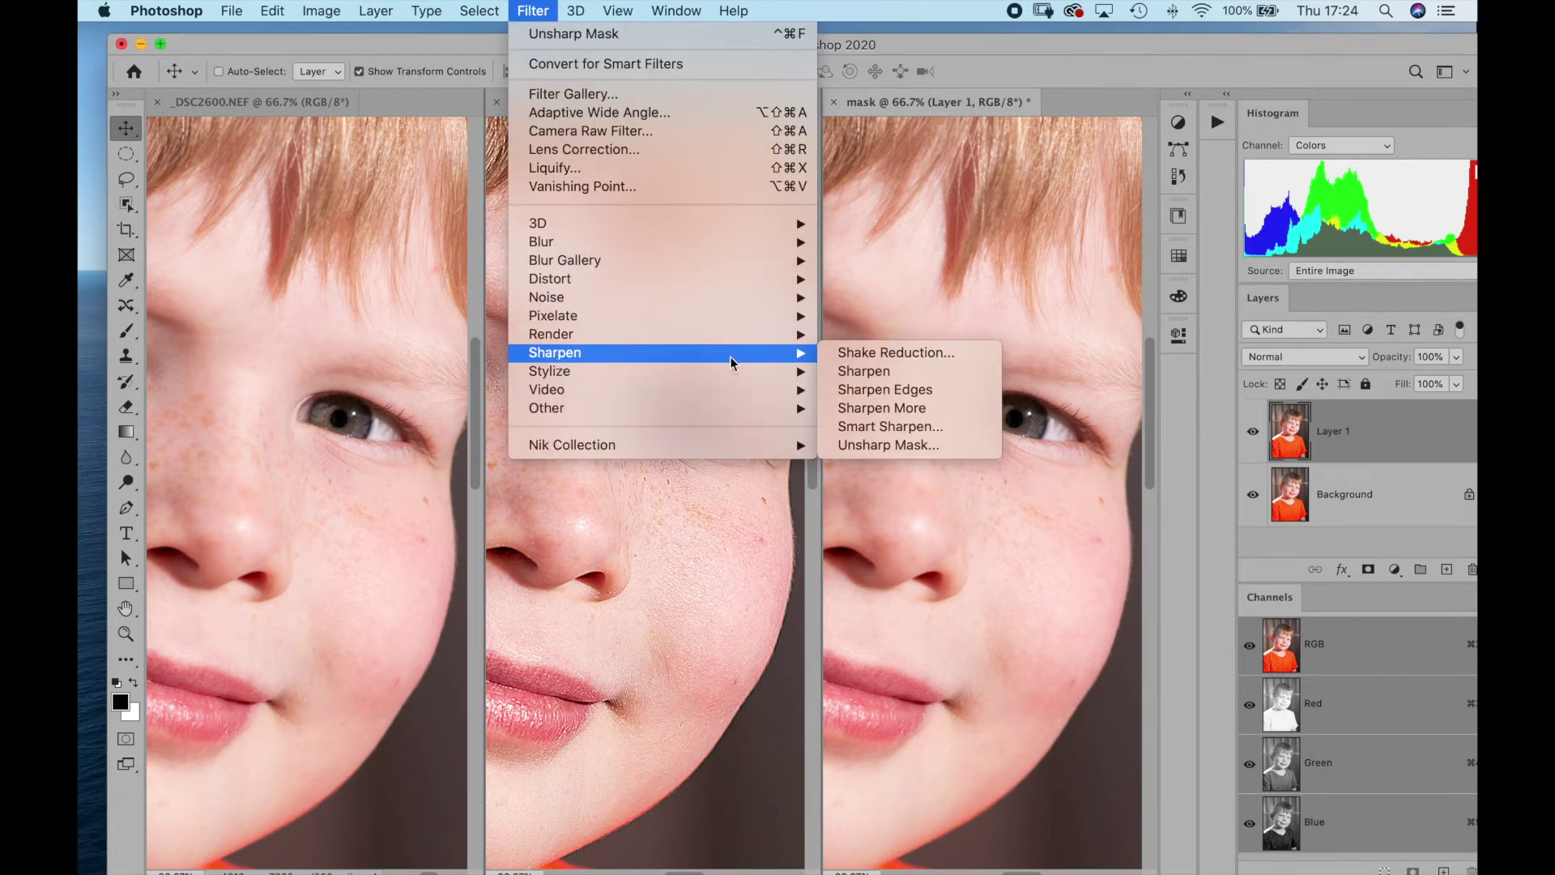
{"action": "left_click", "coordinate": [875, 446]}
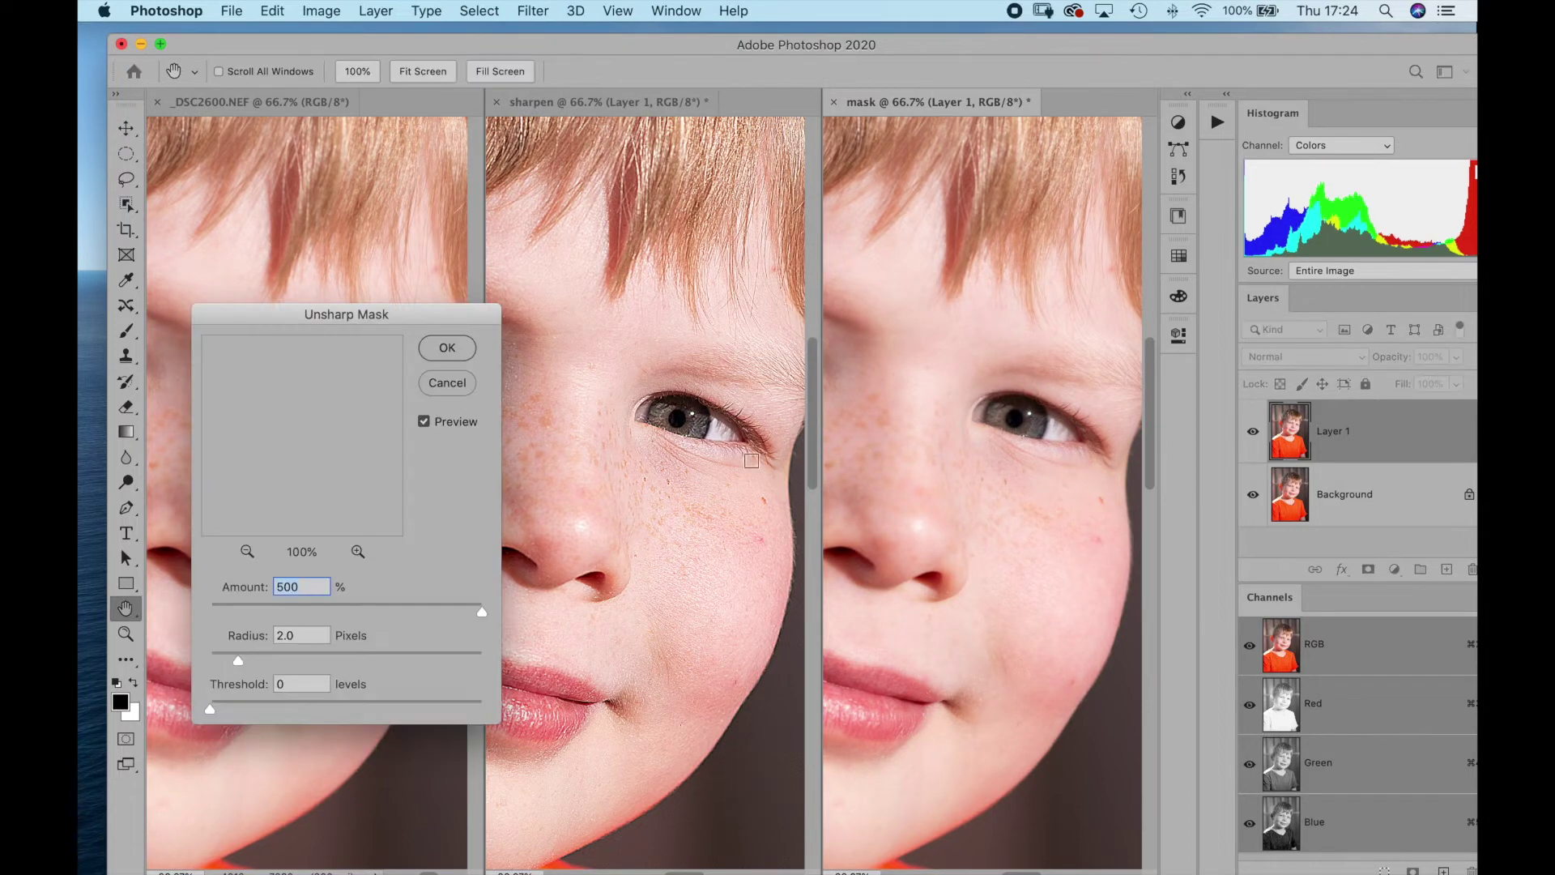
{"action": "left_click", "coordinate": [446, 346]}
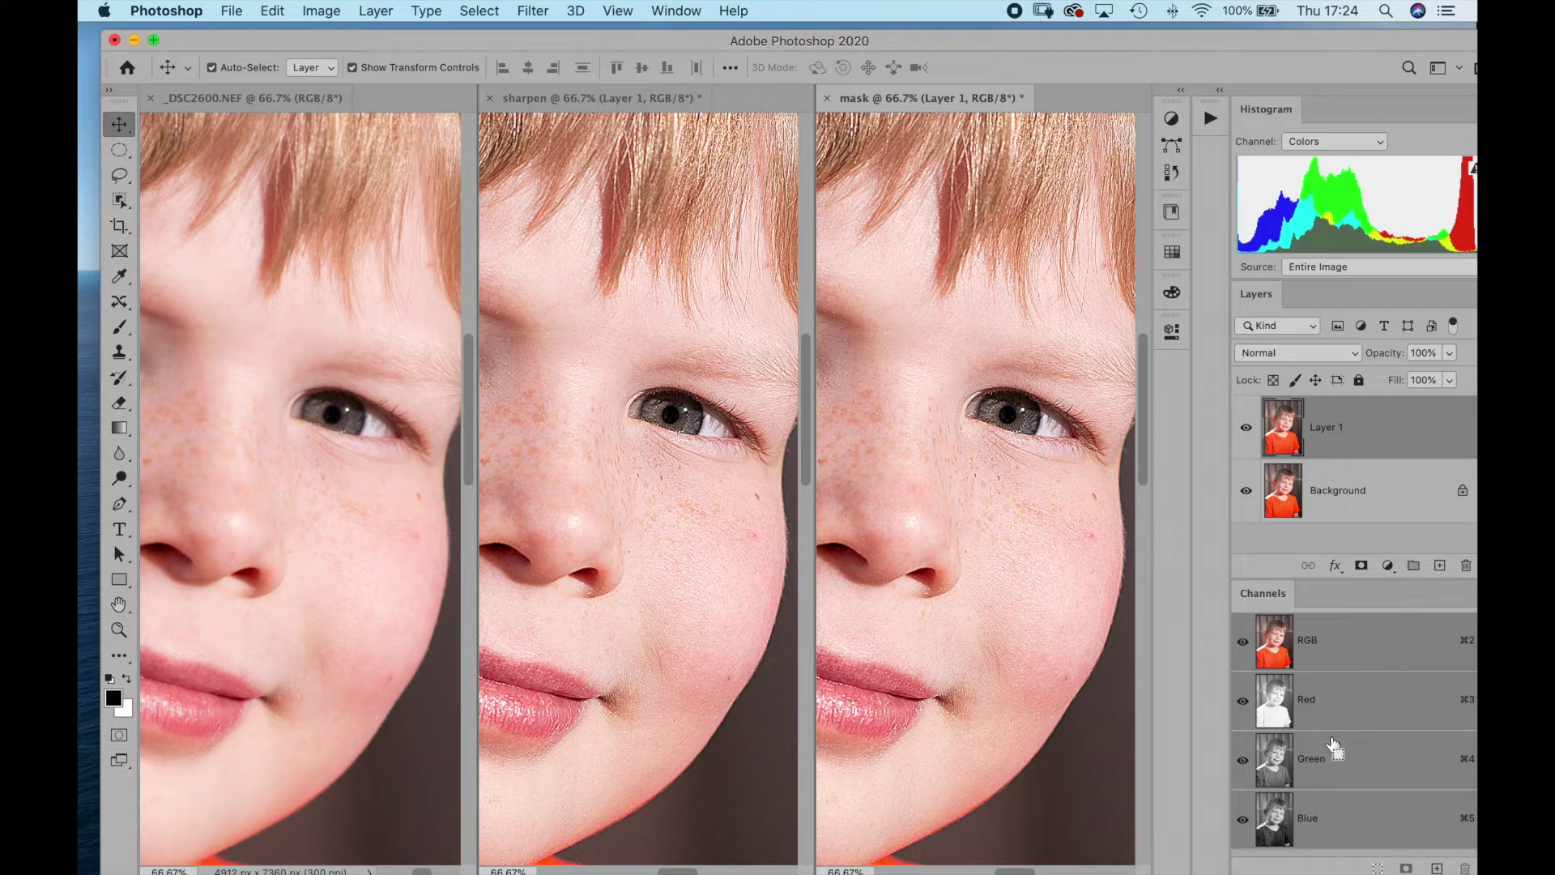
Load the Red channel as a selection and turn it into a layer mask on Layer 1
{"action": "left_click", "coordinate": [1331, 710], "text": "super"}
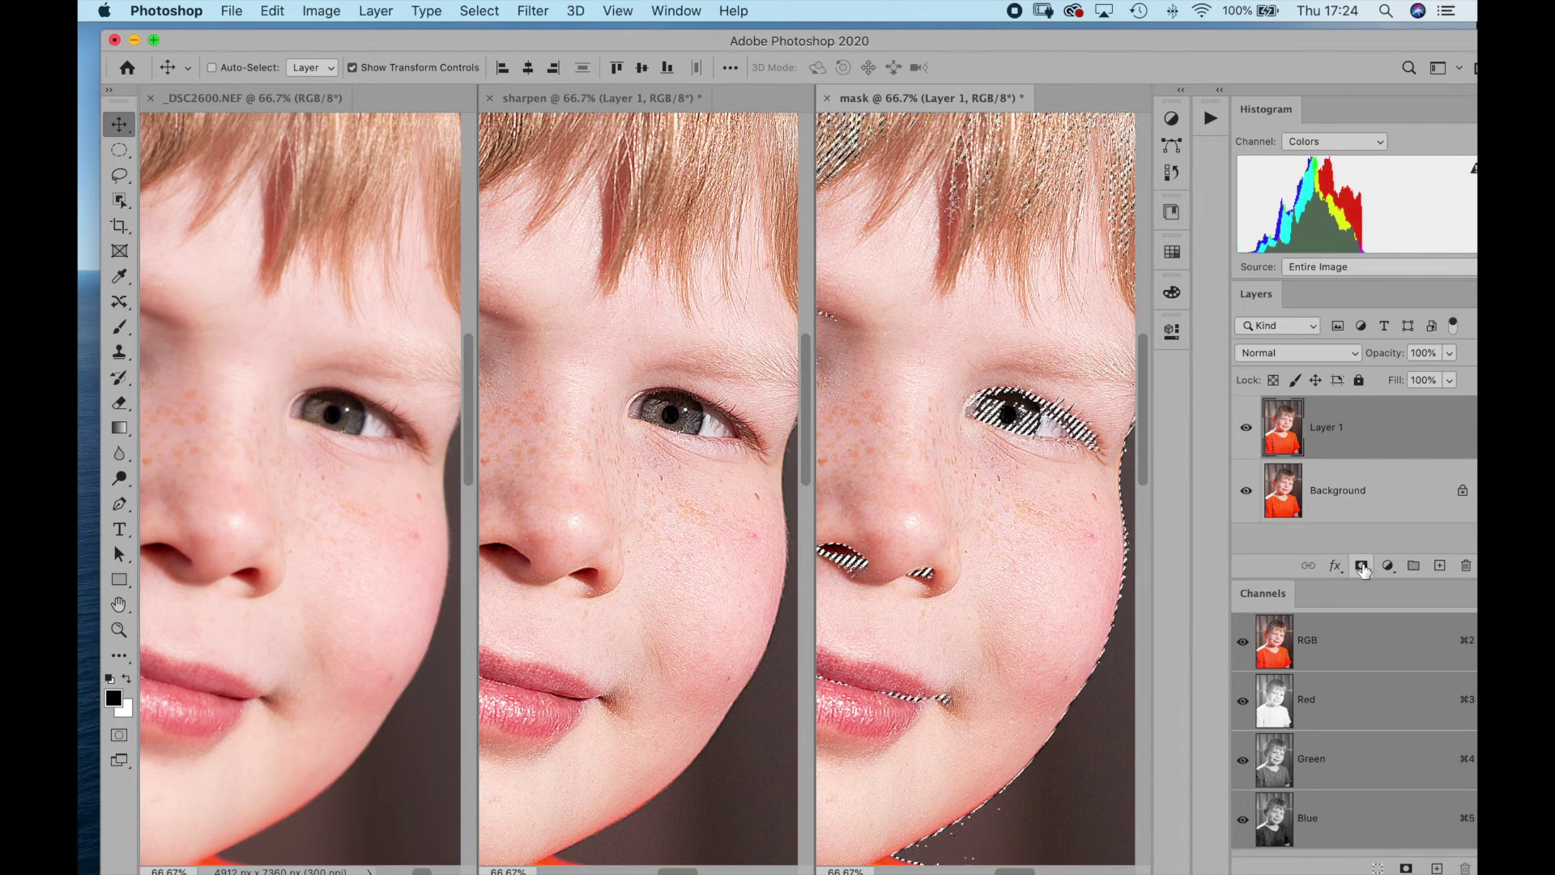
{"action": "left_click", "coordinate": [1361, 566]}
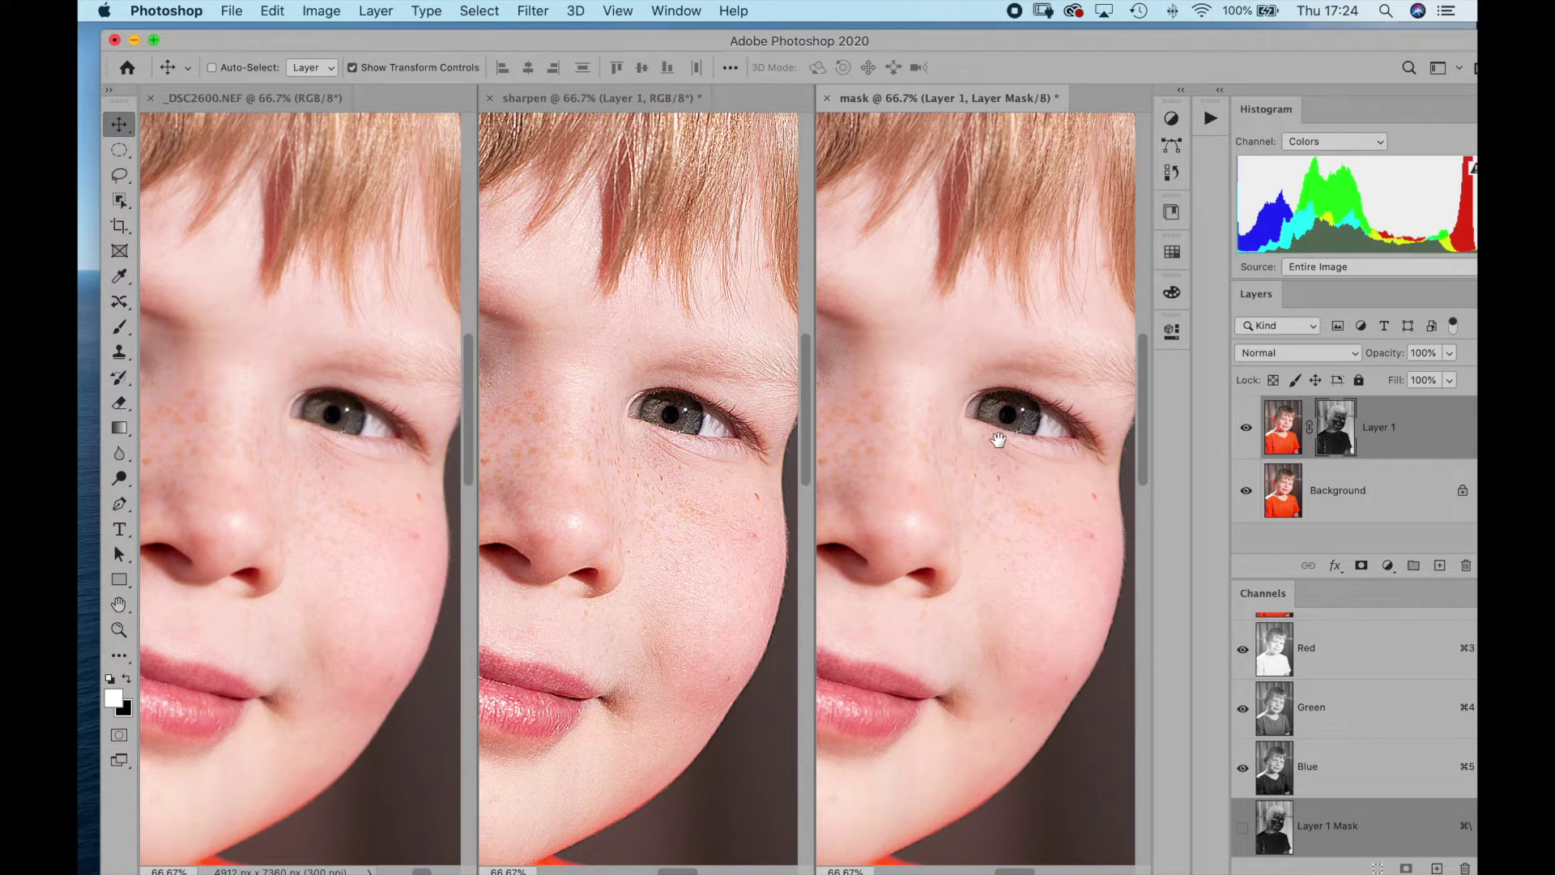
{"action": "left_click", "coordinate": [1003, 435]}
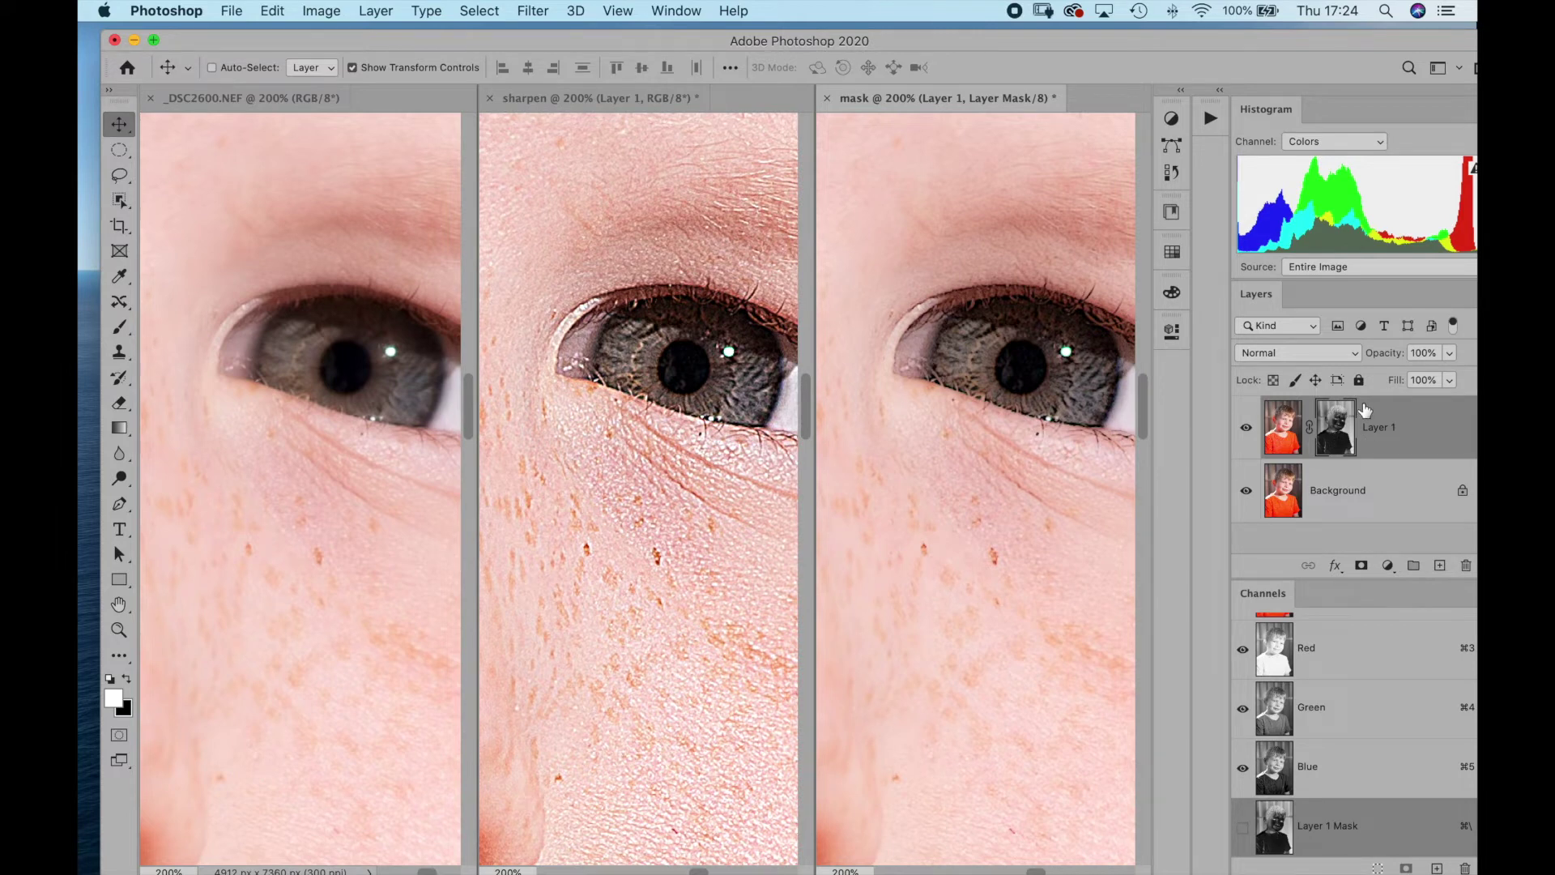
Apply Levels to Layer 1's mask with input values 40, 1.00 and 208
{"action": "key", "text": "super+l"}
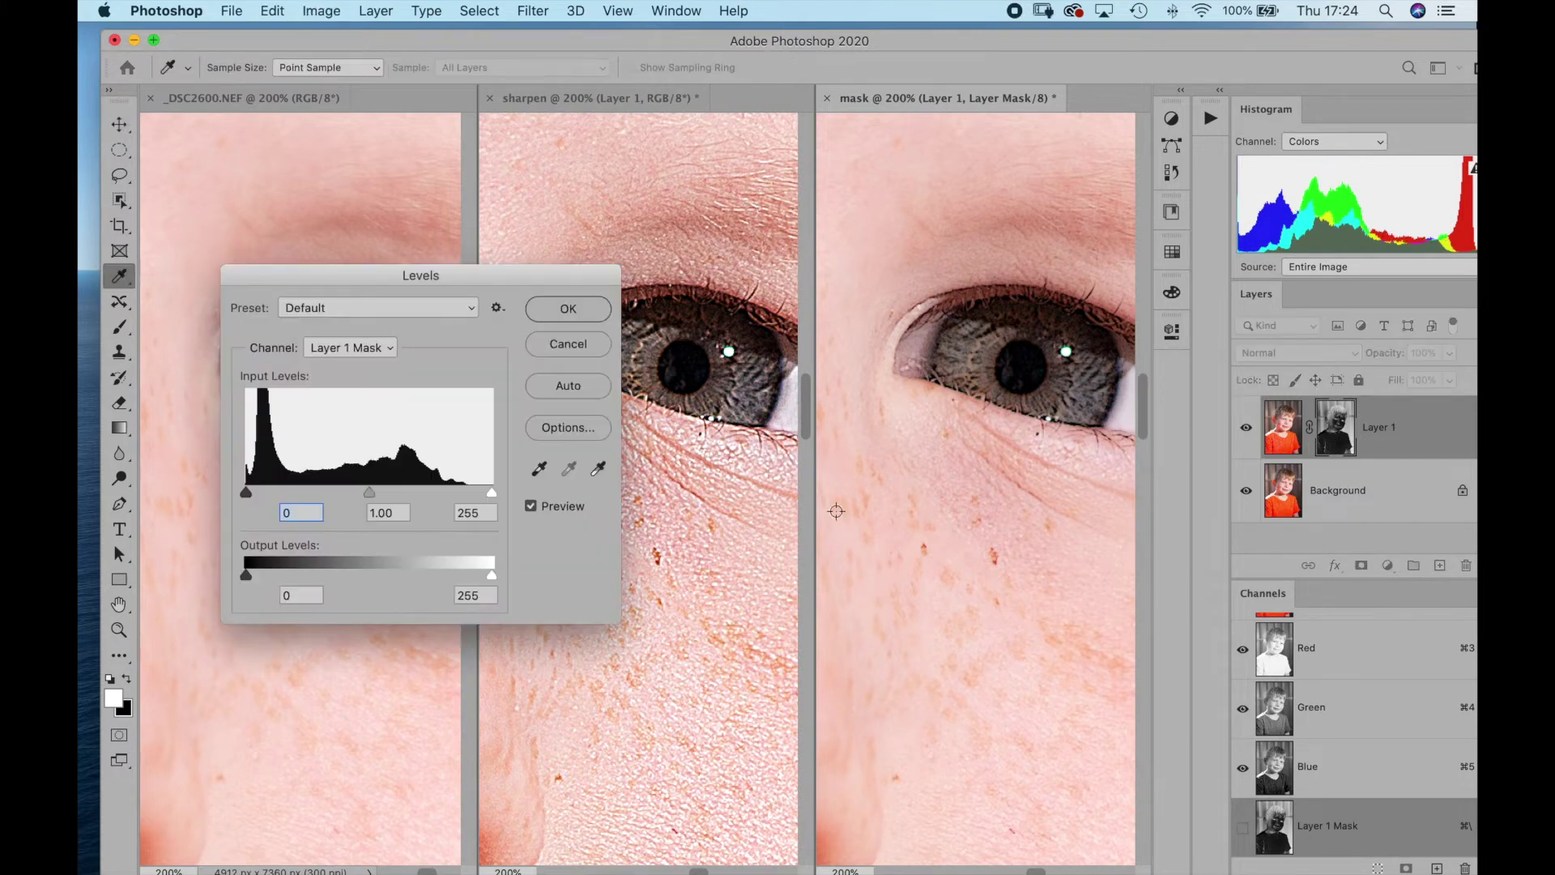
{"action": "left_click", "coordinate": [568, 387]}
{"action": "left_click_drag", "start_coordinate": [491, 497], "coordinate": [457, 498]}
{"action": "left_click_drag", "start_coordinate": [256, 495], "coordinate": [276, 494]}
{"action": "left_click_drag", "start_coordinate": [457, 495], "coordinate": [446, 494]}
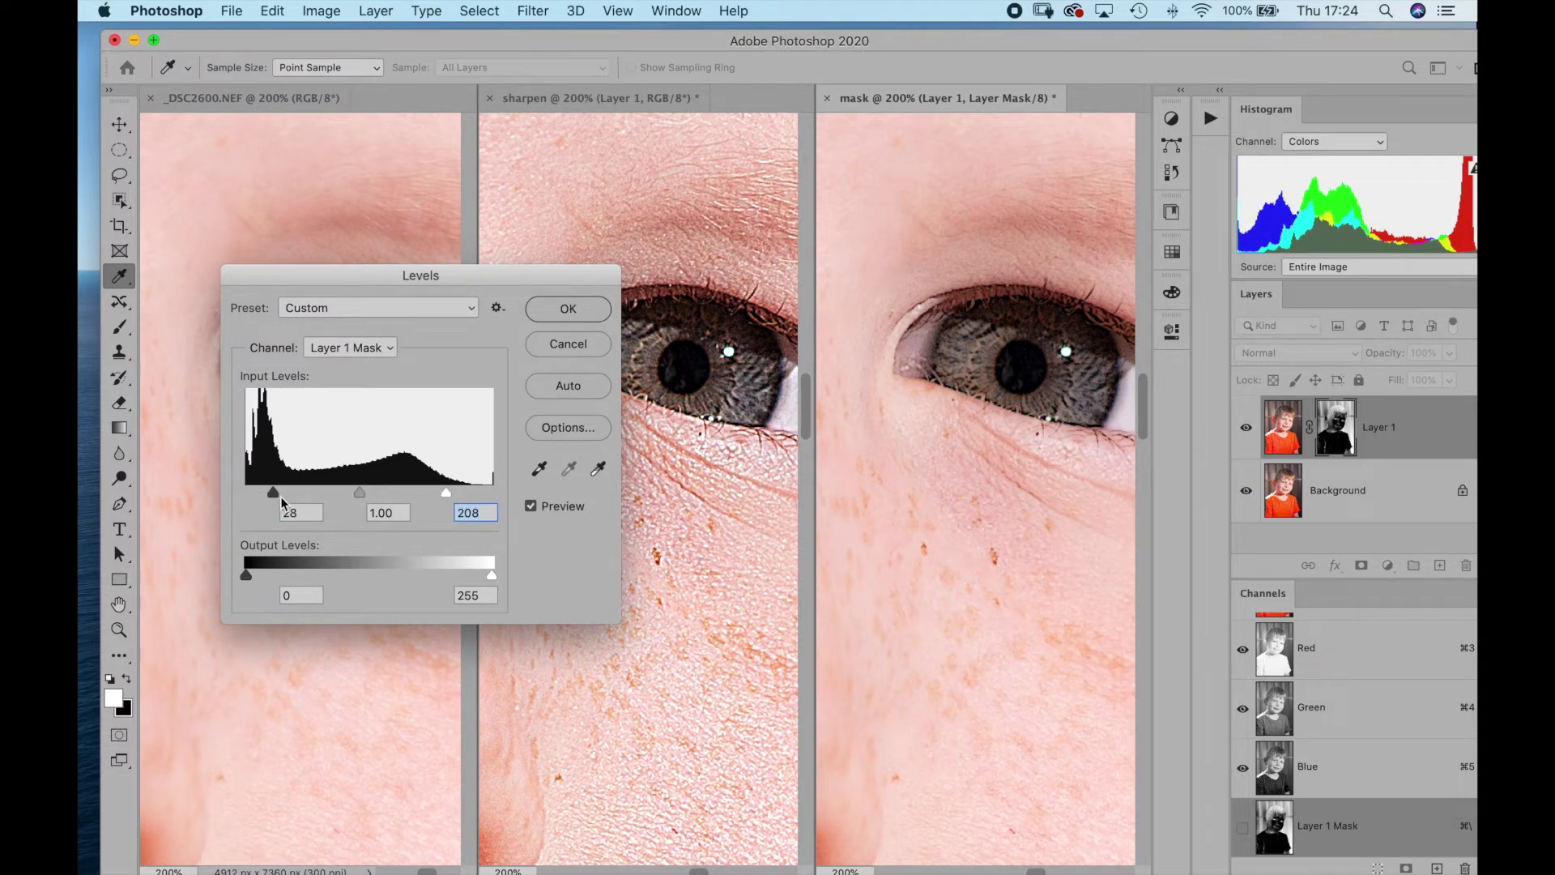
{"action": "left_click_drag", "start_coordinate": [282, 494], "coordinate": [289, 493]}
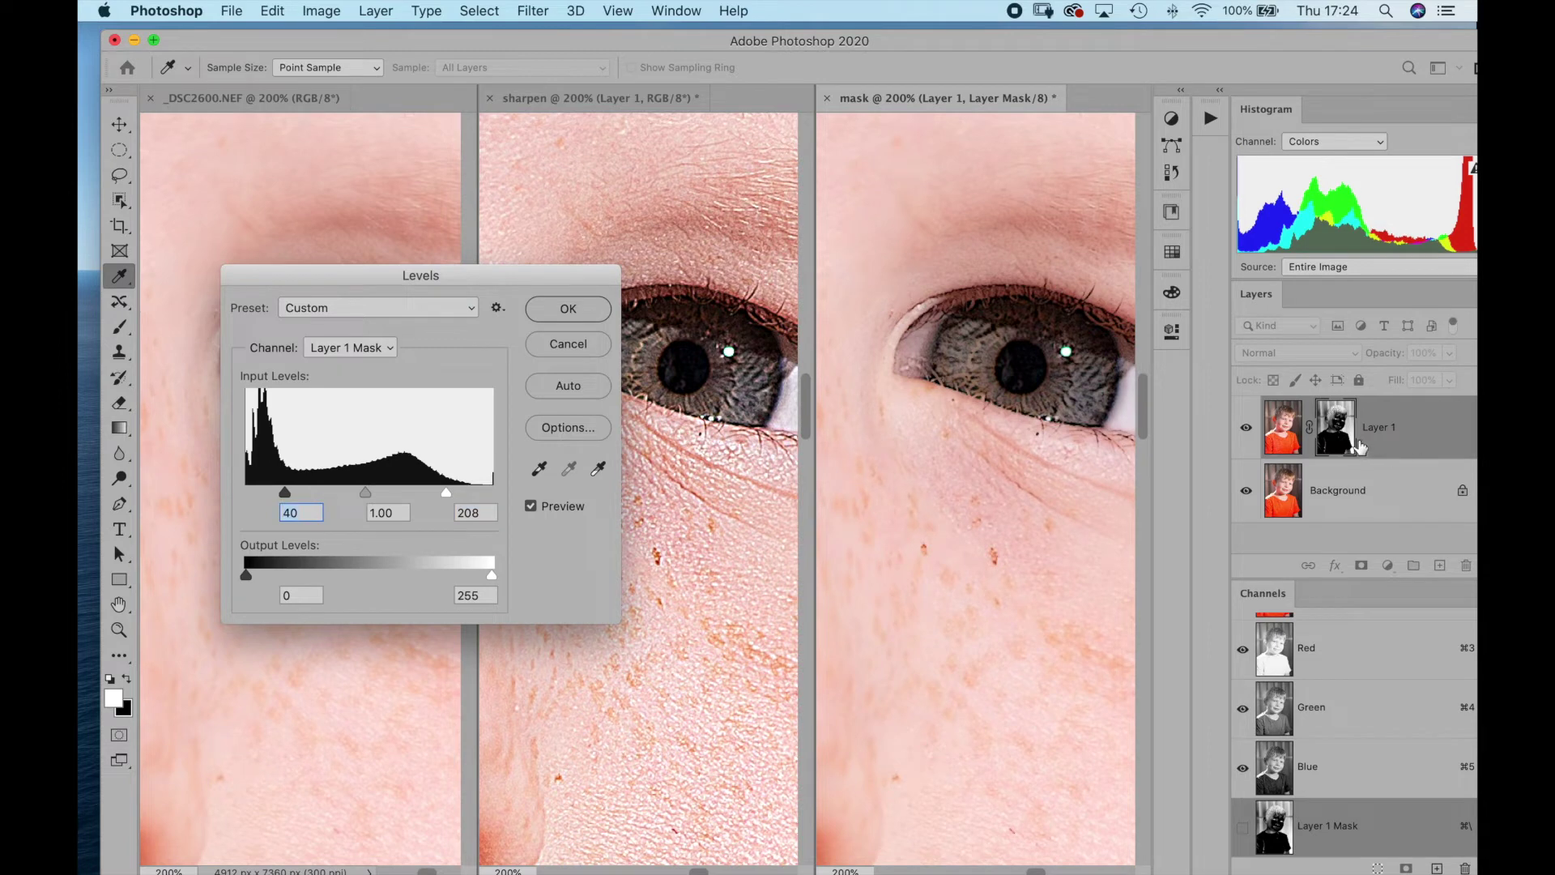
{"action": "left_click", "coordinate": [571, 312]}
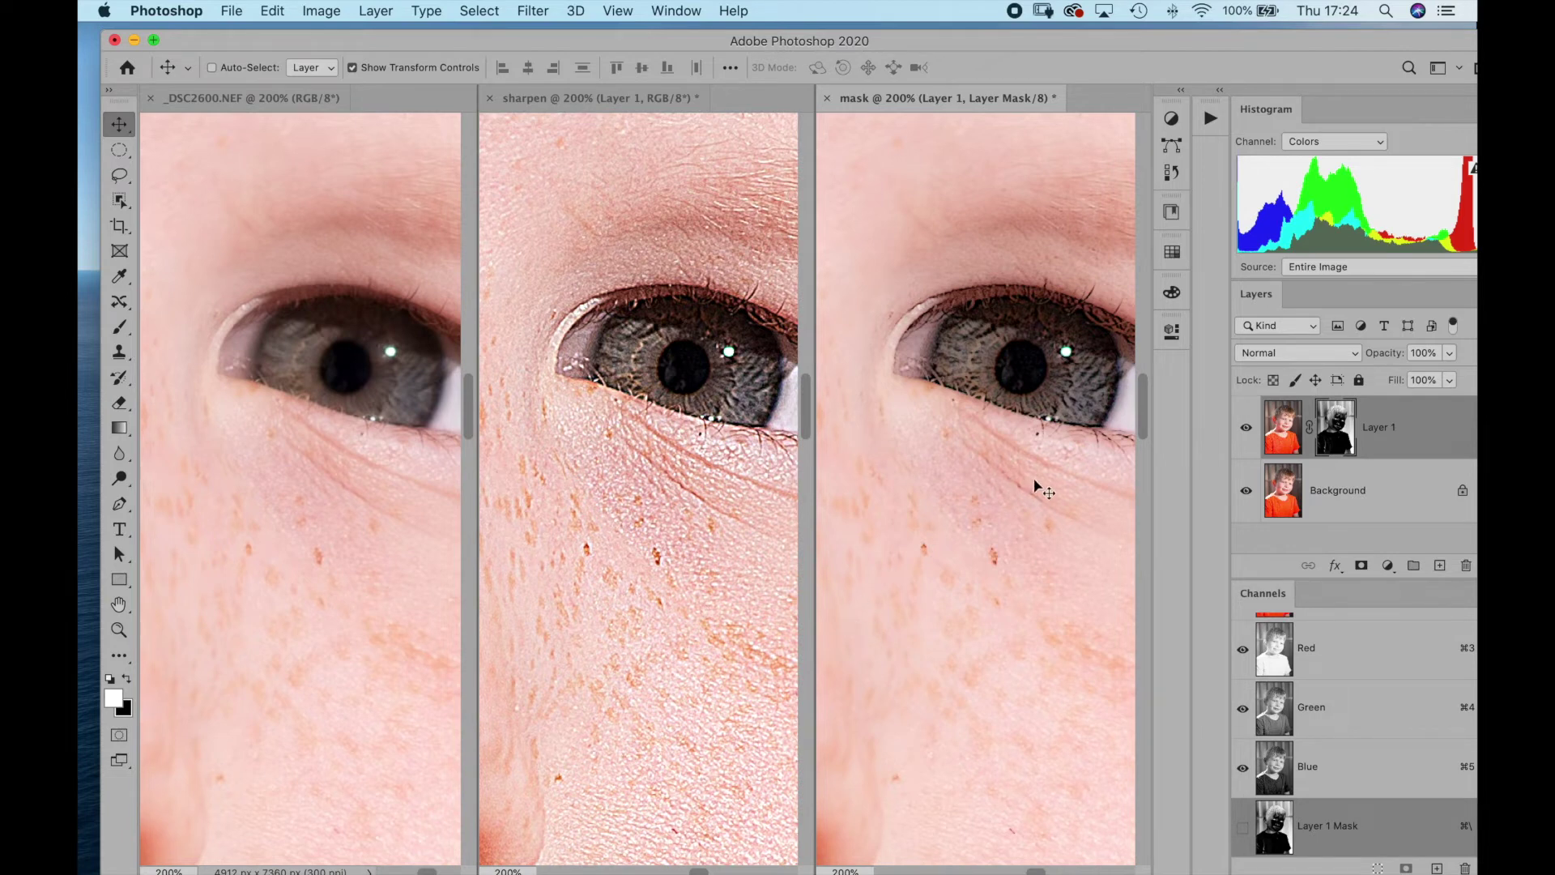
Zoom out to the full portrait, then back in on the eye and cheek to compare versions
{"action": "key", "text": "super"}
{"action": "left_click", "coordinate": [972, 511], "text": "alt"}
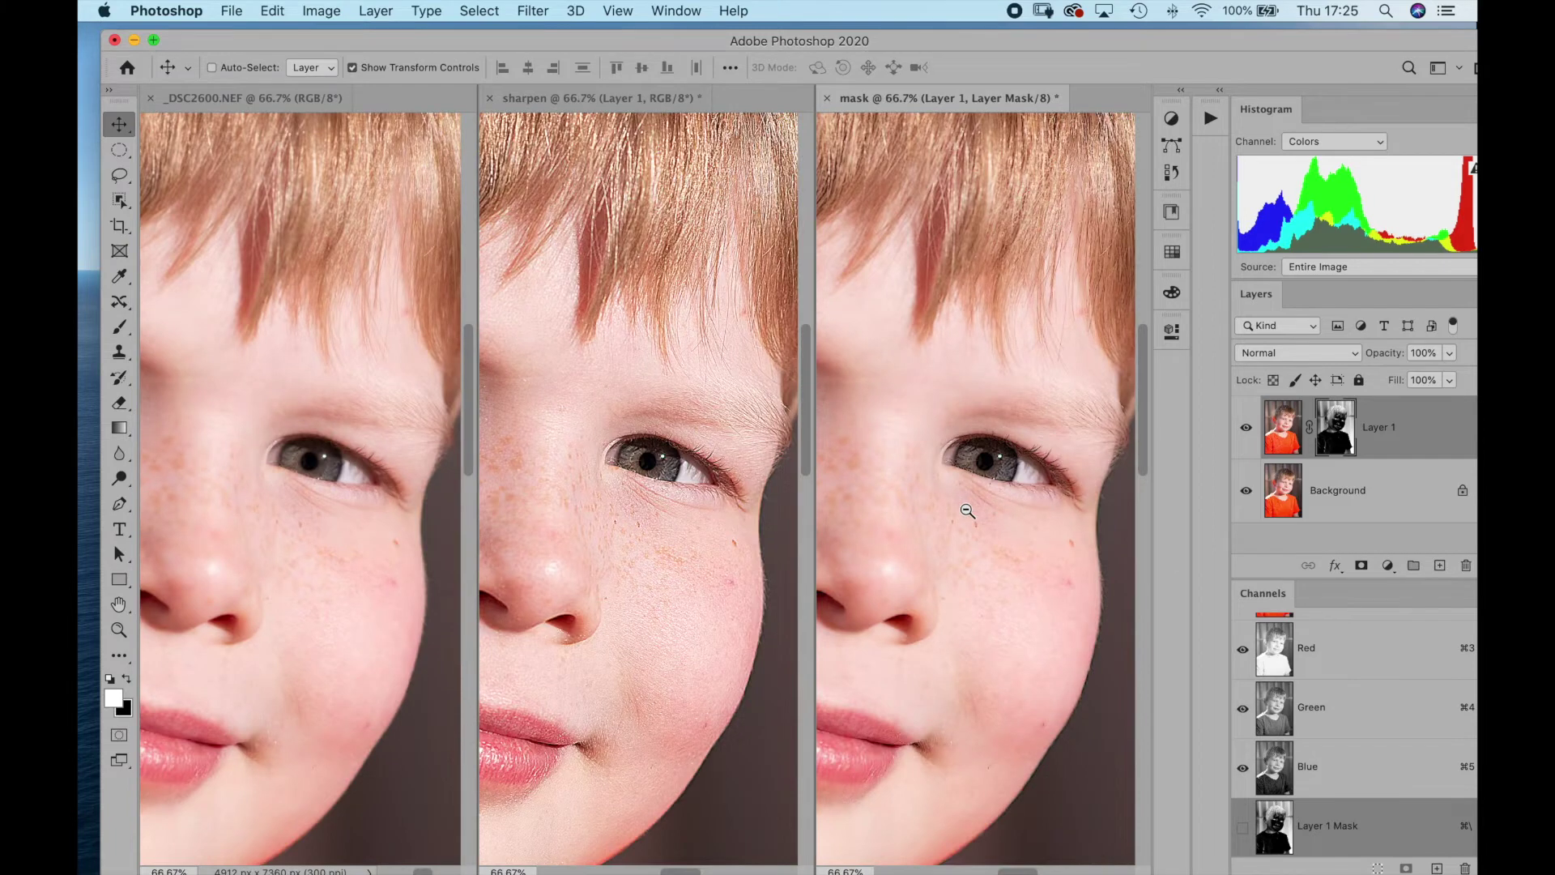
{"action": "left_click", "coordinate": [972, 515], "text": "alt"}
{"action": "left_click", "coordinate": [969, 516], "text": "alt"}
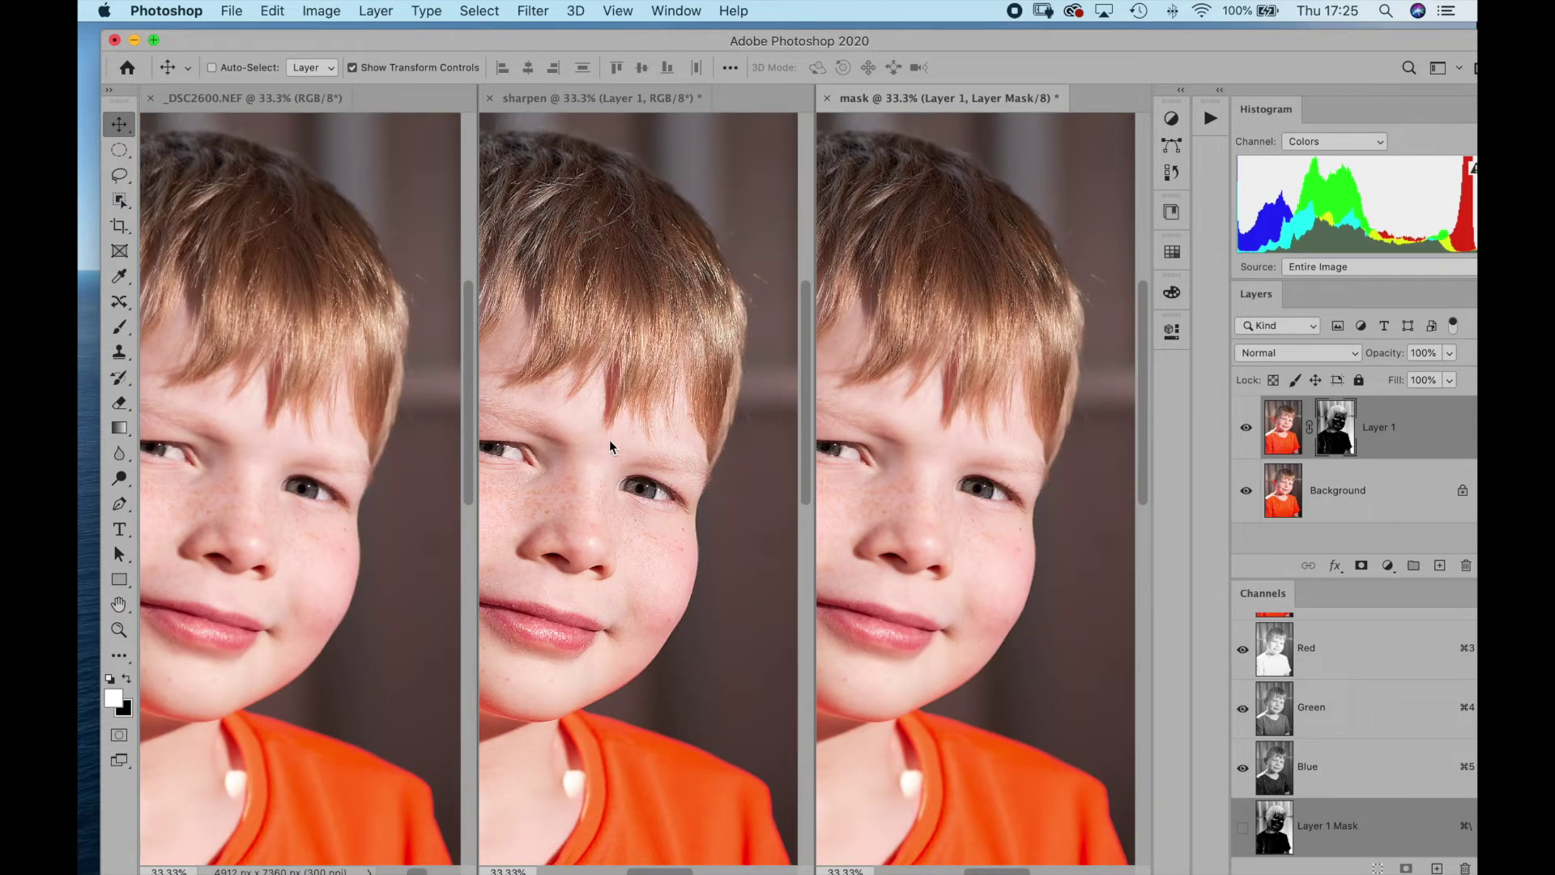
{"action": "left_click", "coordinate": [609, 462]}
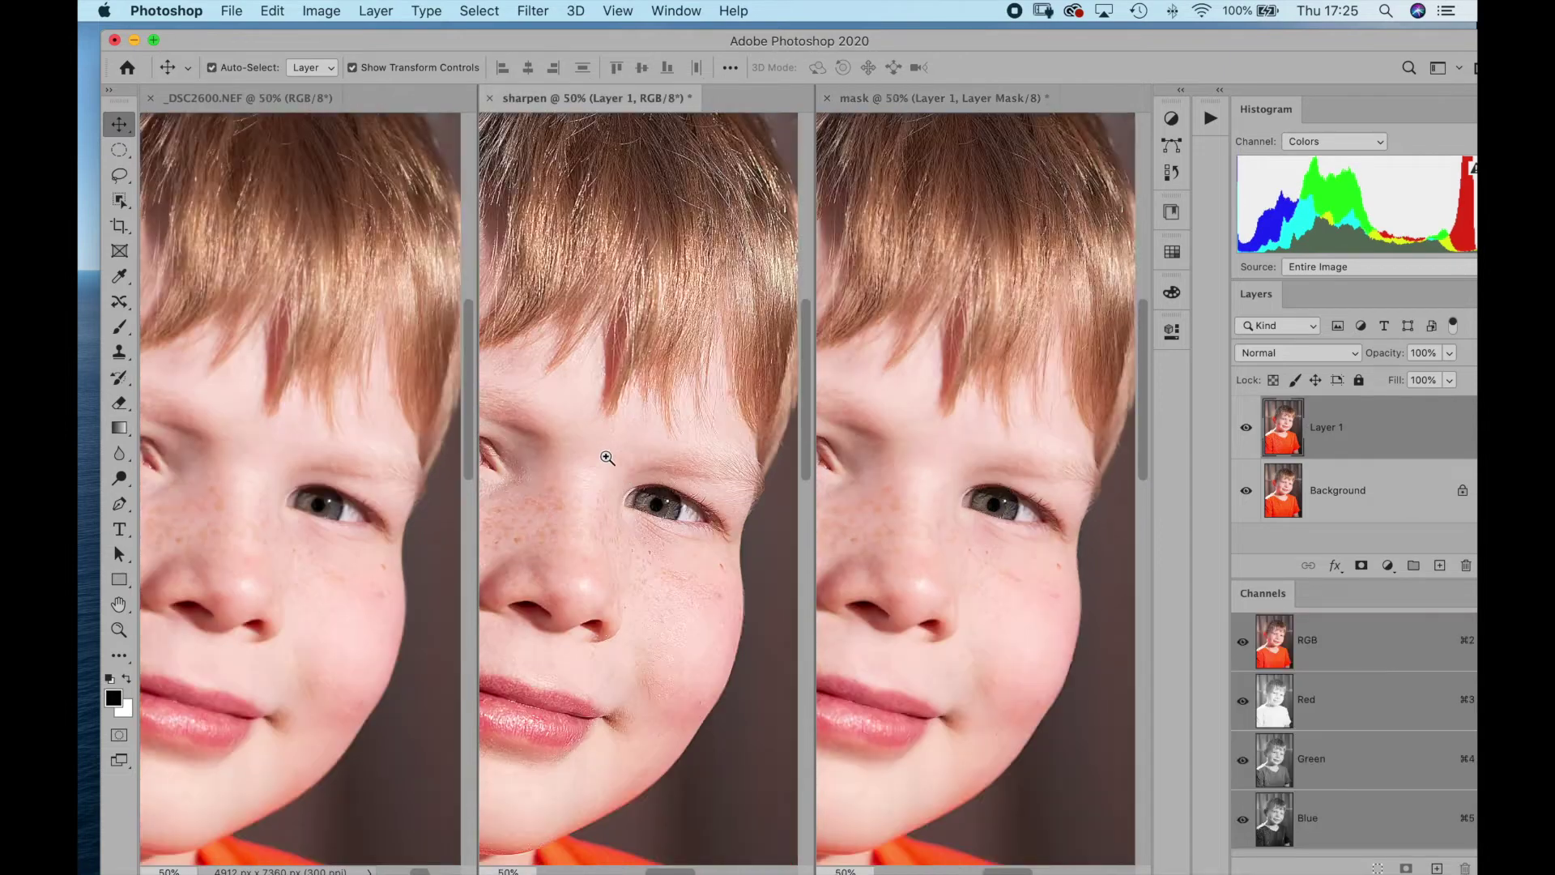
{"action": "left_click", "coordinate": [620, 462]}
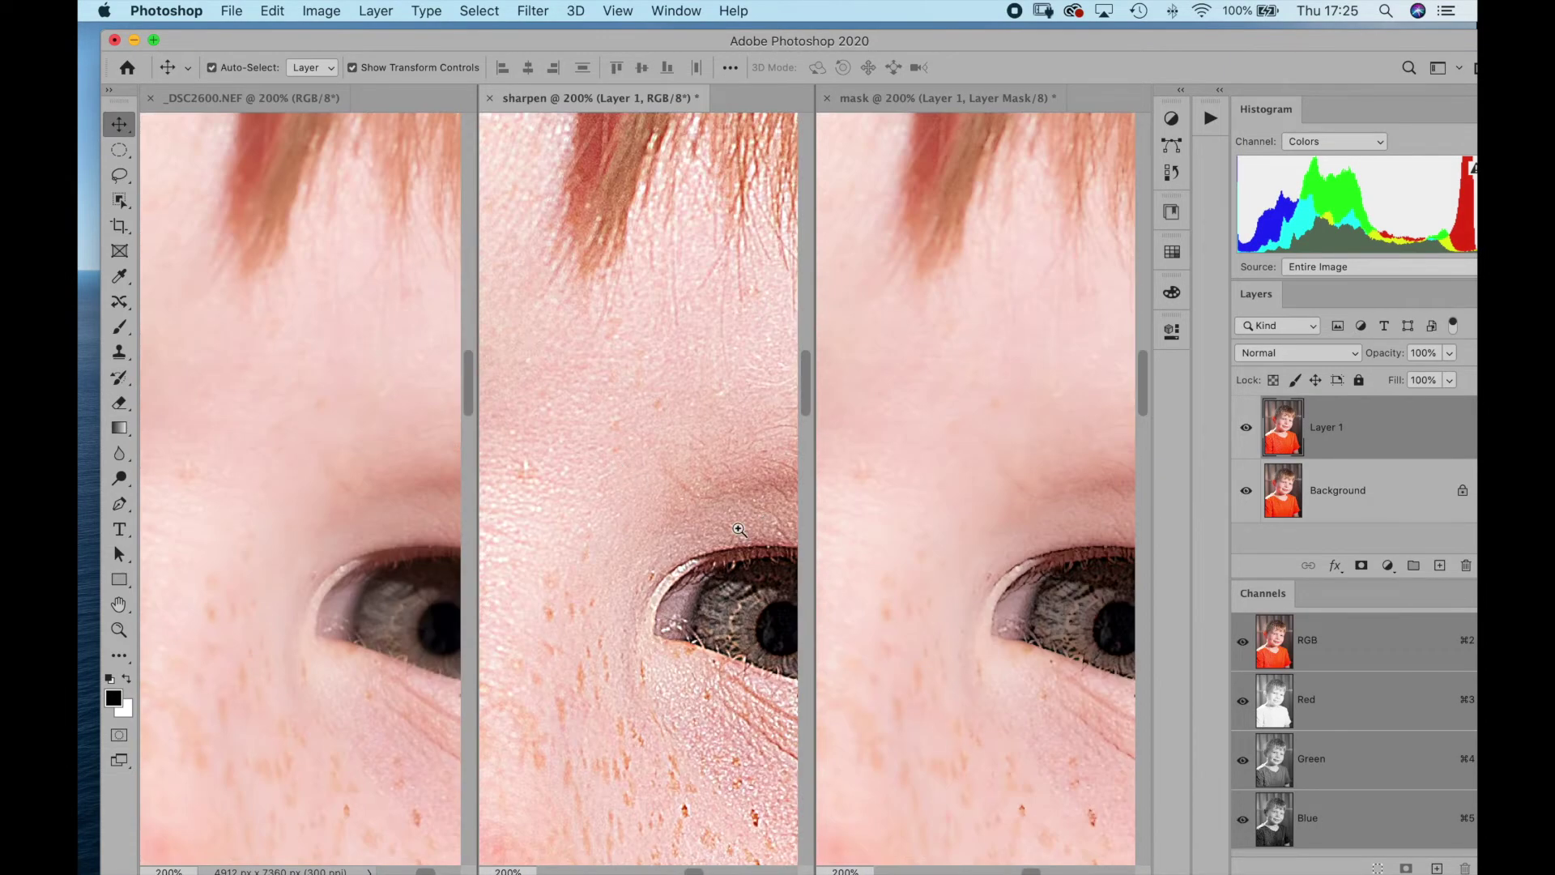
{"action": "left_click_drag", "start_coordinate": [712, 521], "coordinate": [640, 440]}
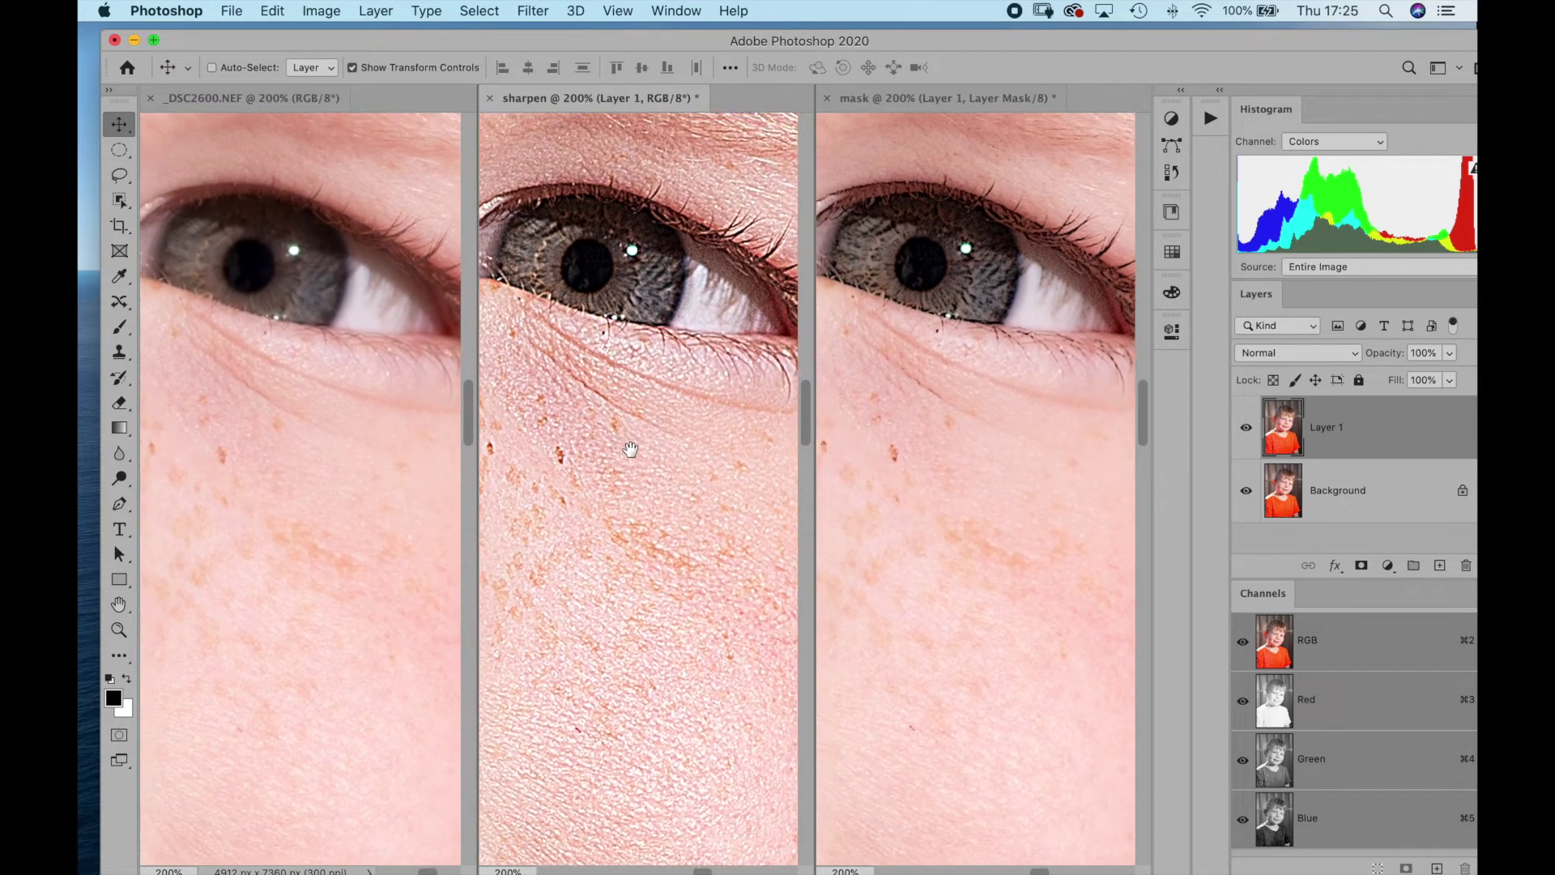
{"action": "scroll", "coordinate": [631, 450], "scroll_direction": "right", "scroll_amount": 3}
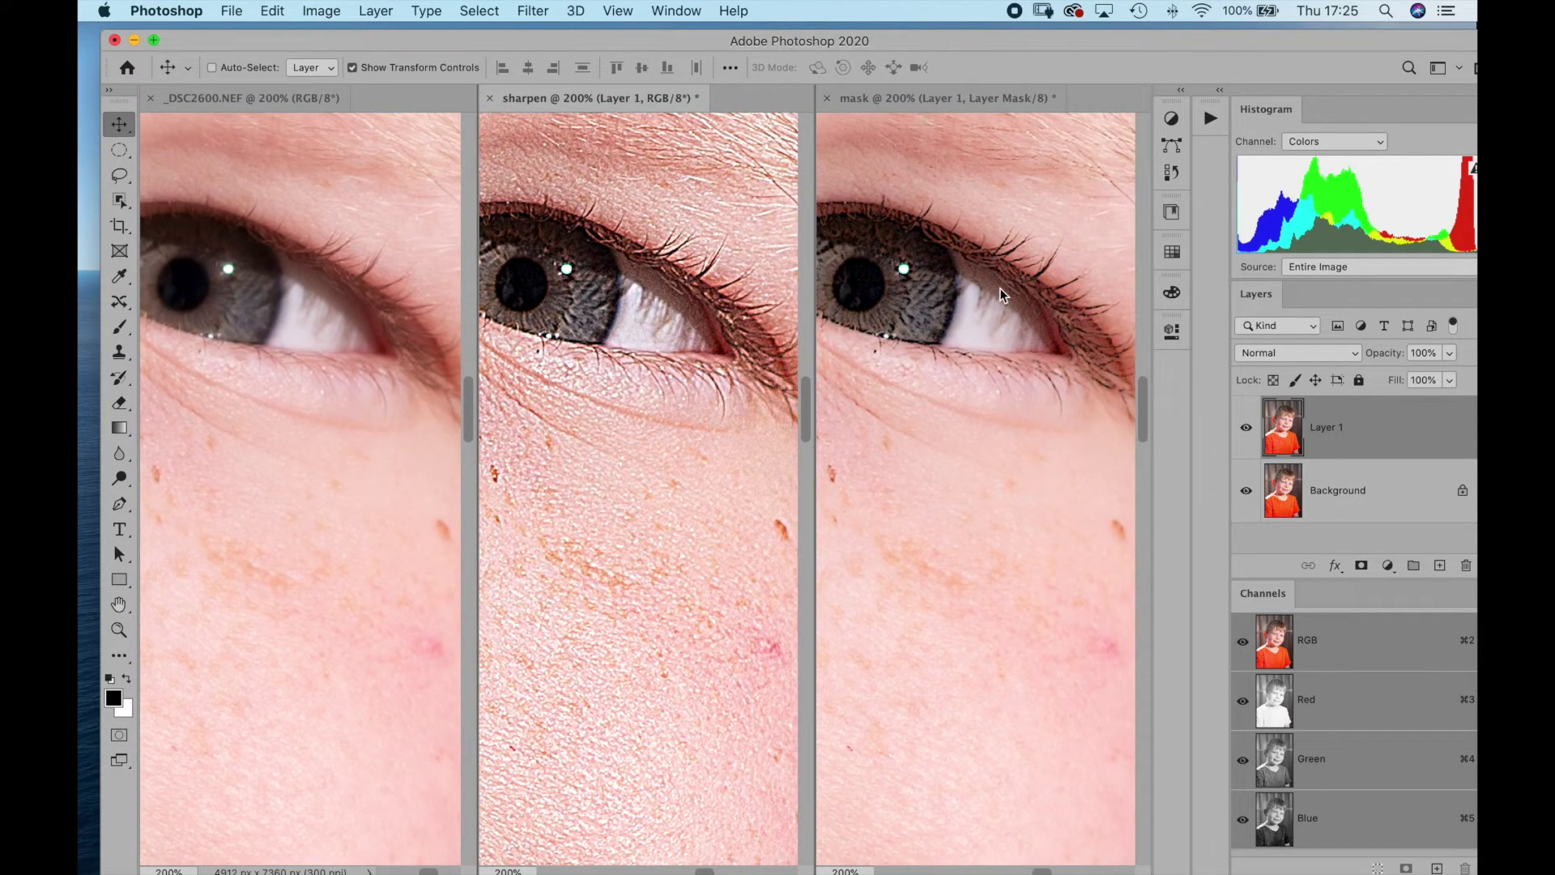
{"action": "scroll", "coordinate": [685, 381], "scroll_direction": "left", "scroll_amount": 3}
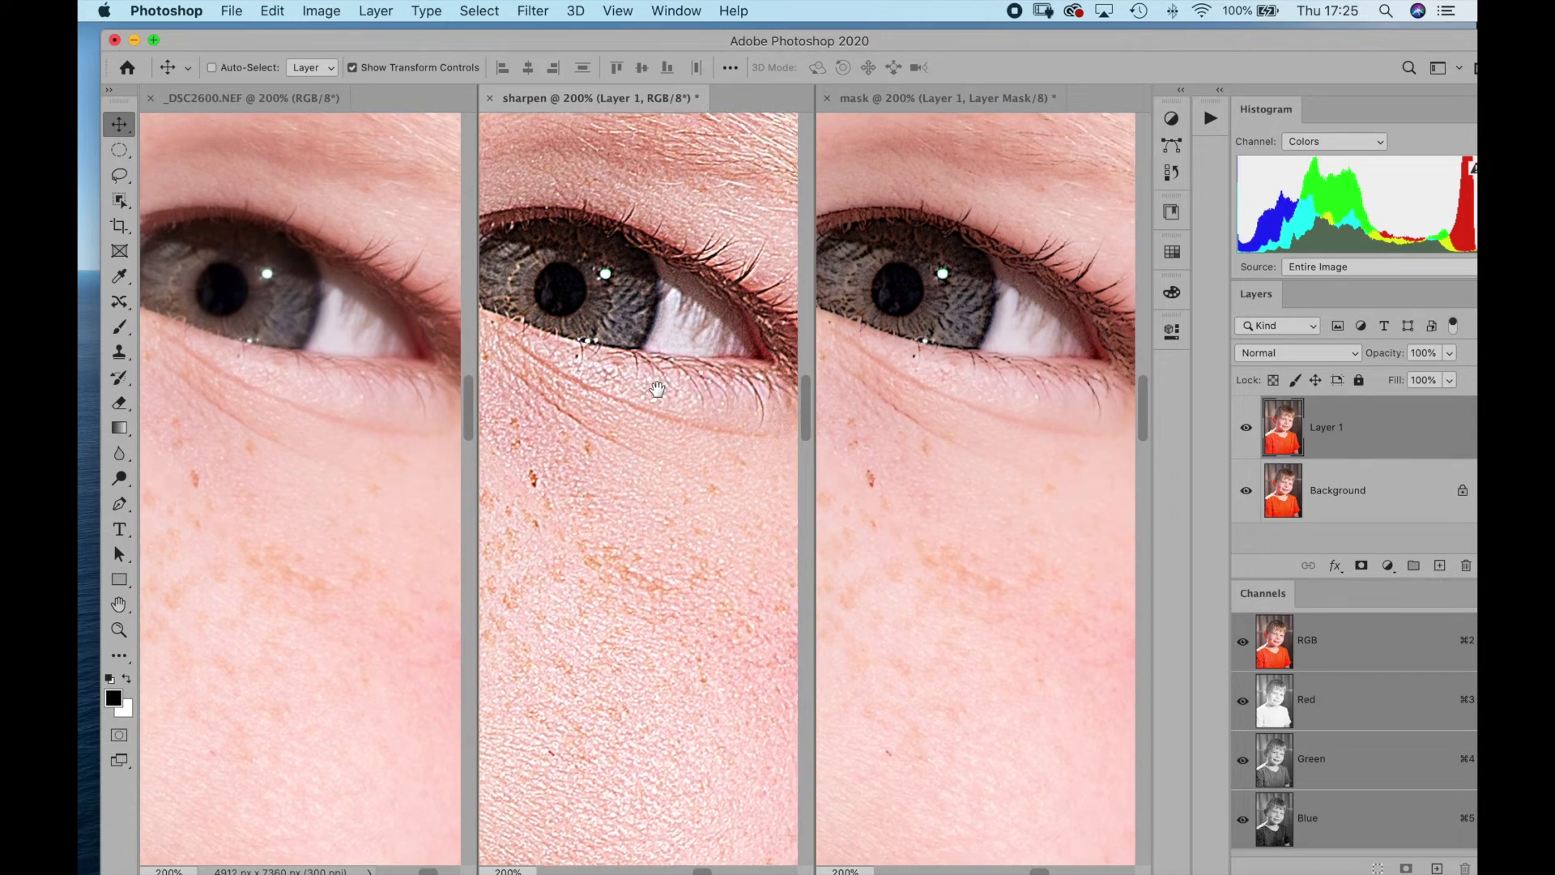
{"action": "scroll", "coordinate": [648, 391], "scroll_direction": "left", "scroll_amount": 5}
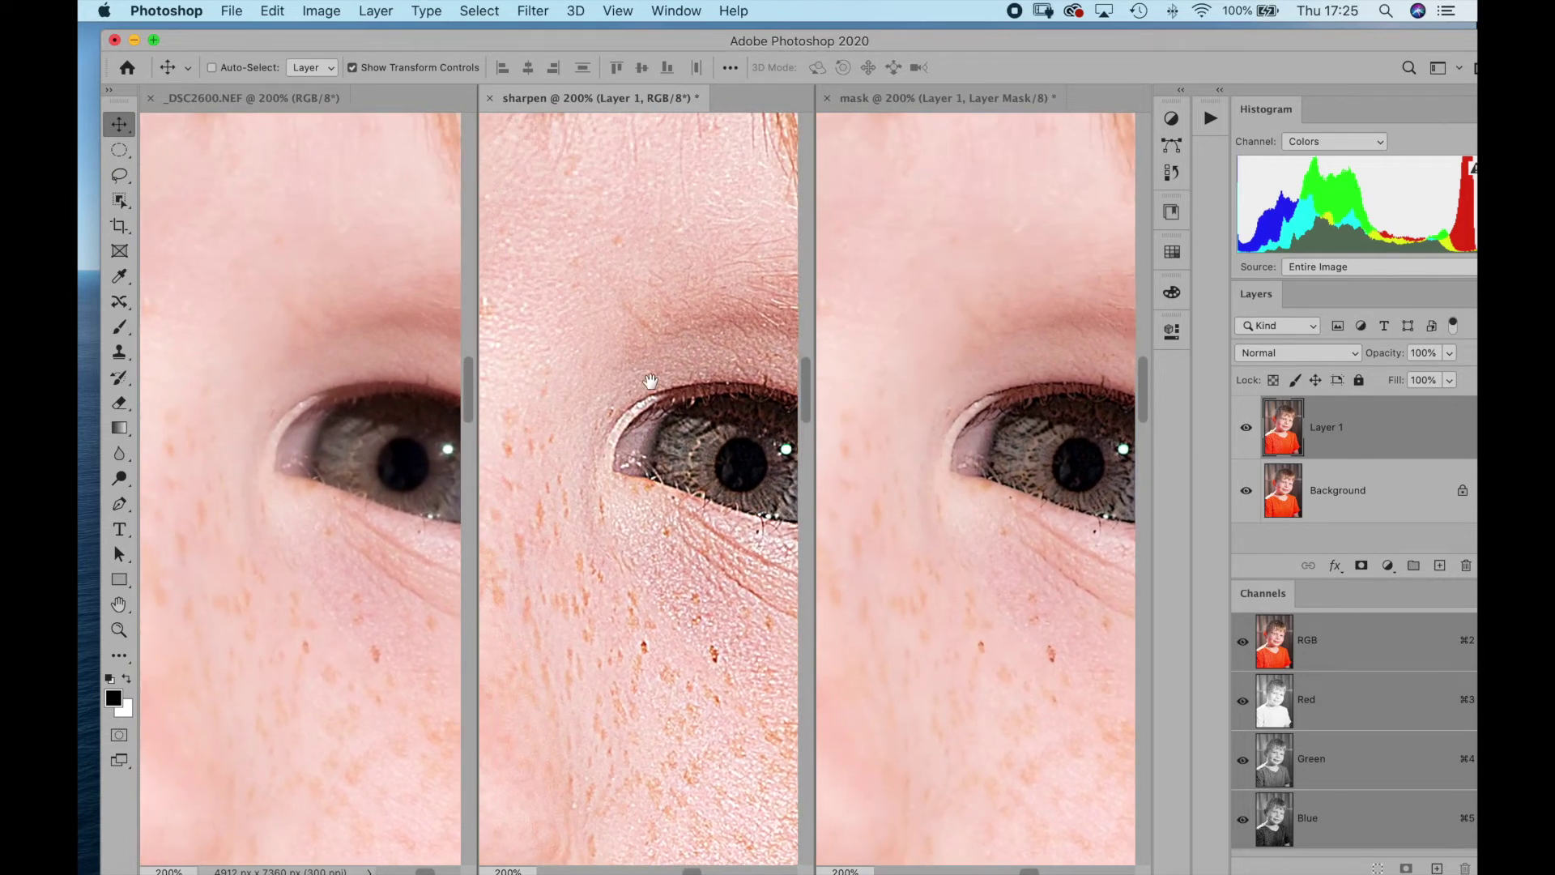
Close the sharpen document with Don't Save, then reframe the face at 50% in both windows
{"action": "left_click", "coordinate": [488, 98]}
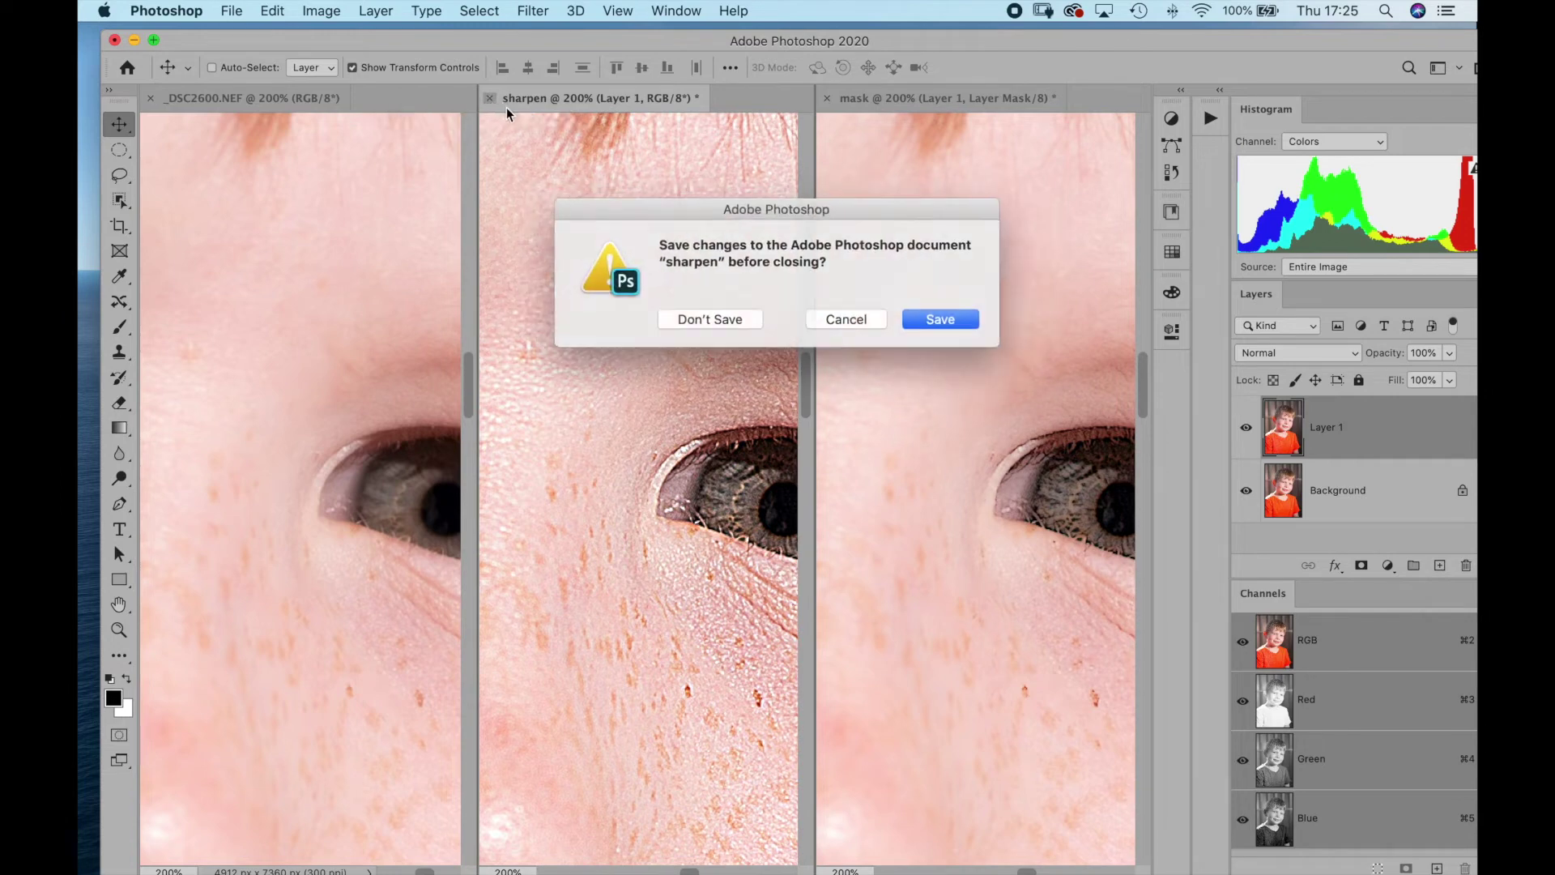
{"action": "left_click", "coordinate": [719, 324]}
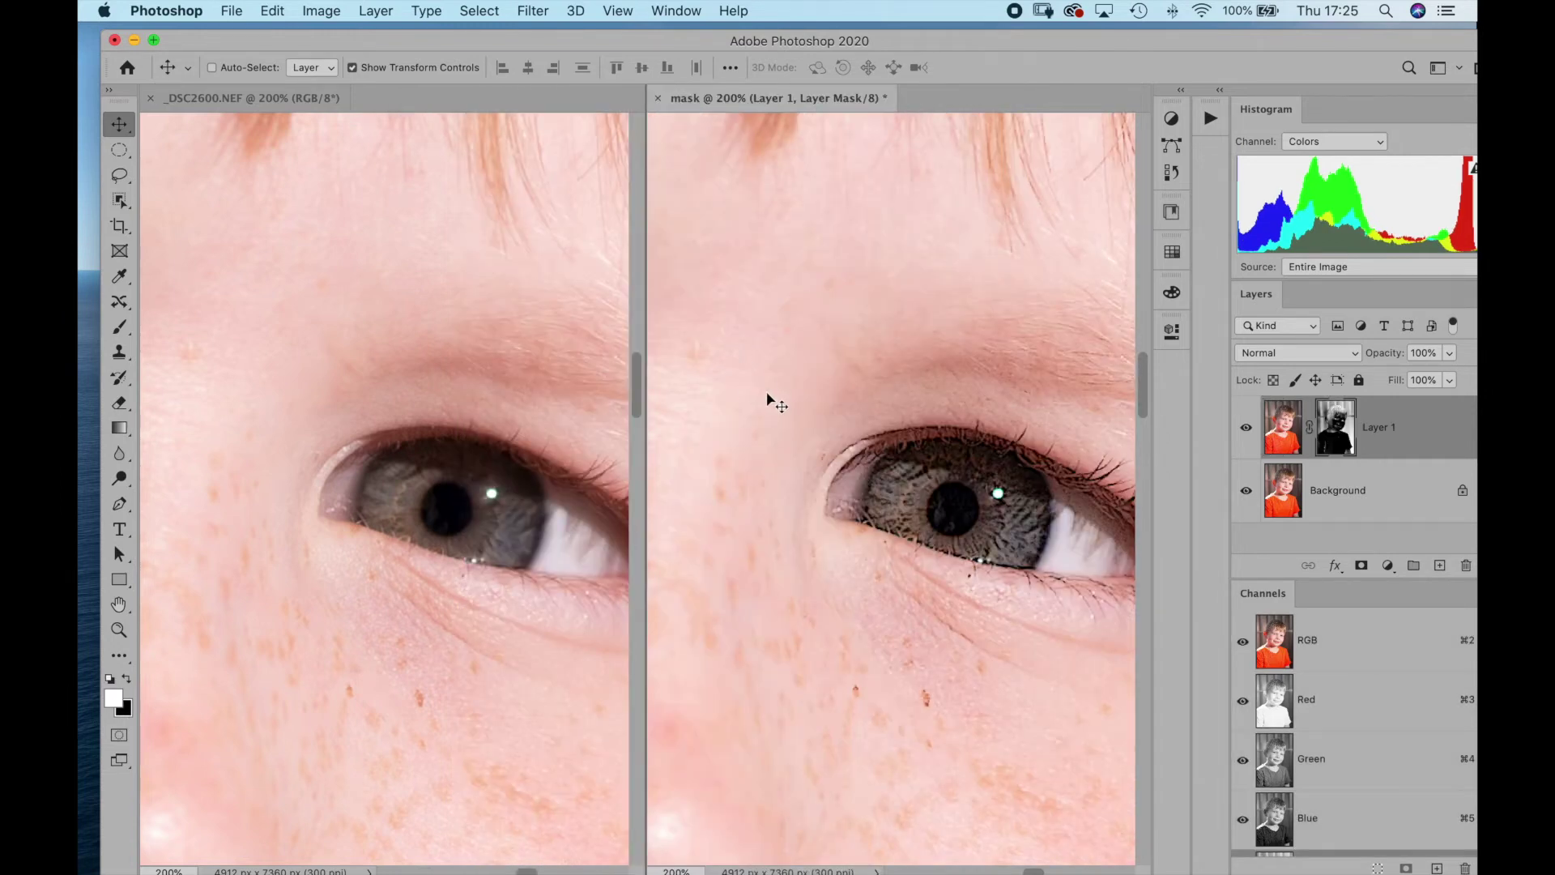
{"action": "left_click", "coordinate": [797, 436], "text": "alt"}
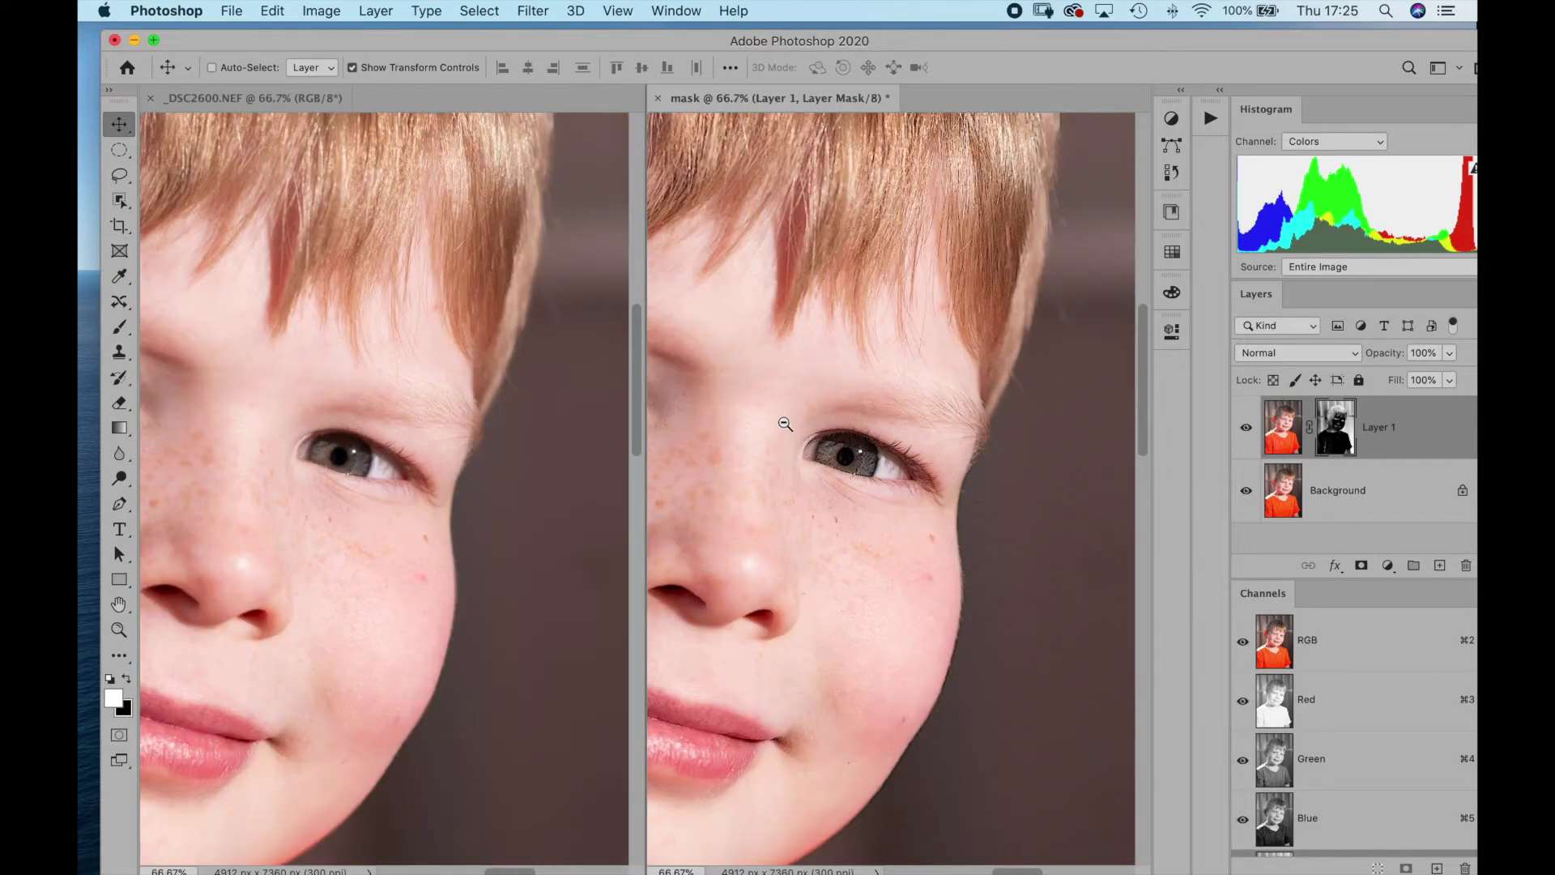
{"action": "left_click_drag", "start_coordinate": [797, 455], "coordinate": [840, 448]}
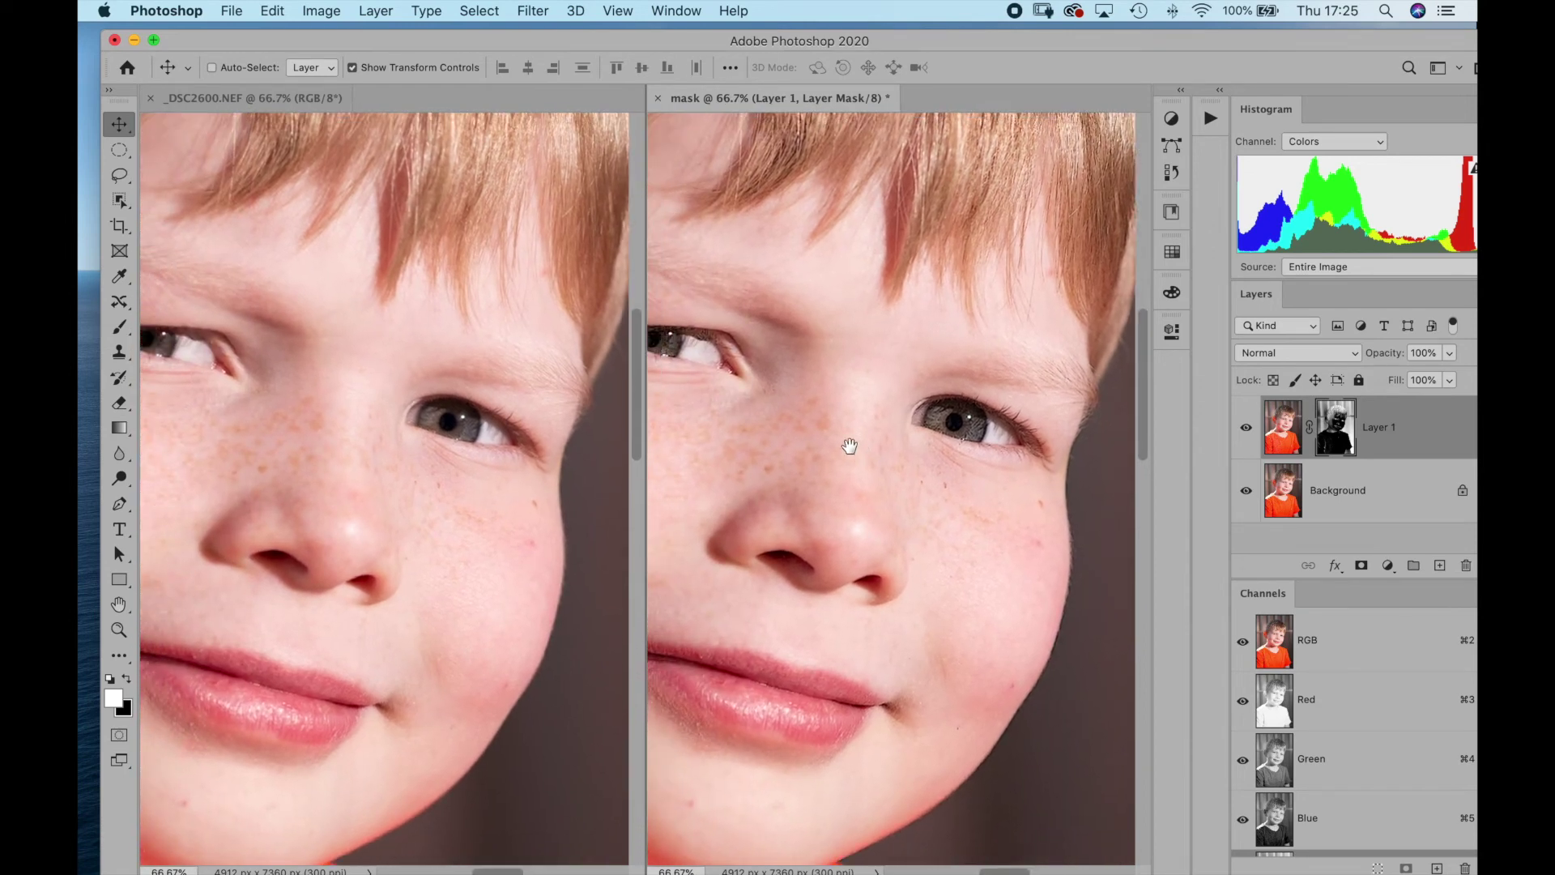
{"action": "left_click", "coordinate": [838, 463], "text": "alt"}
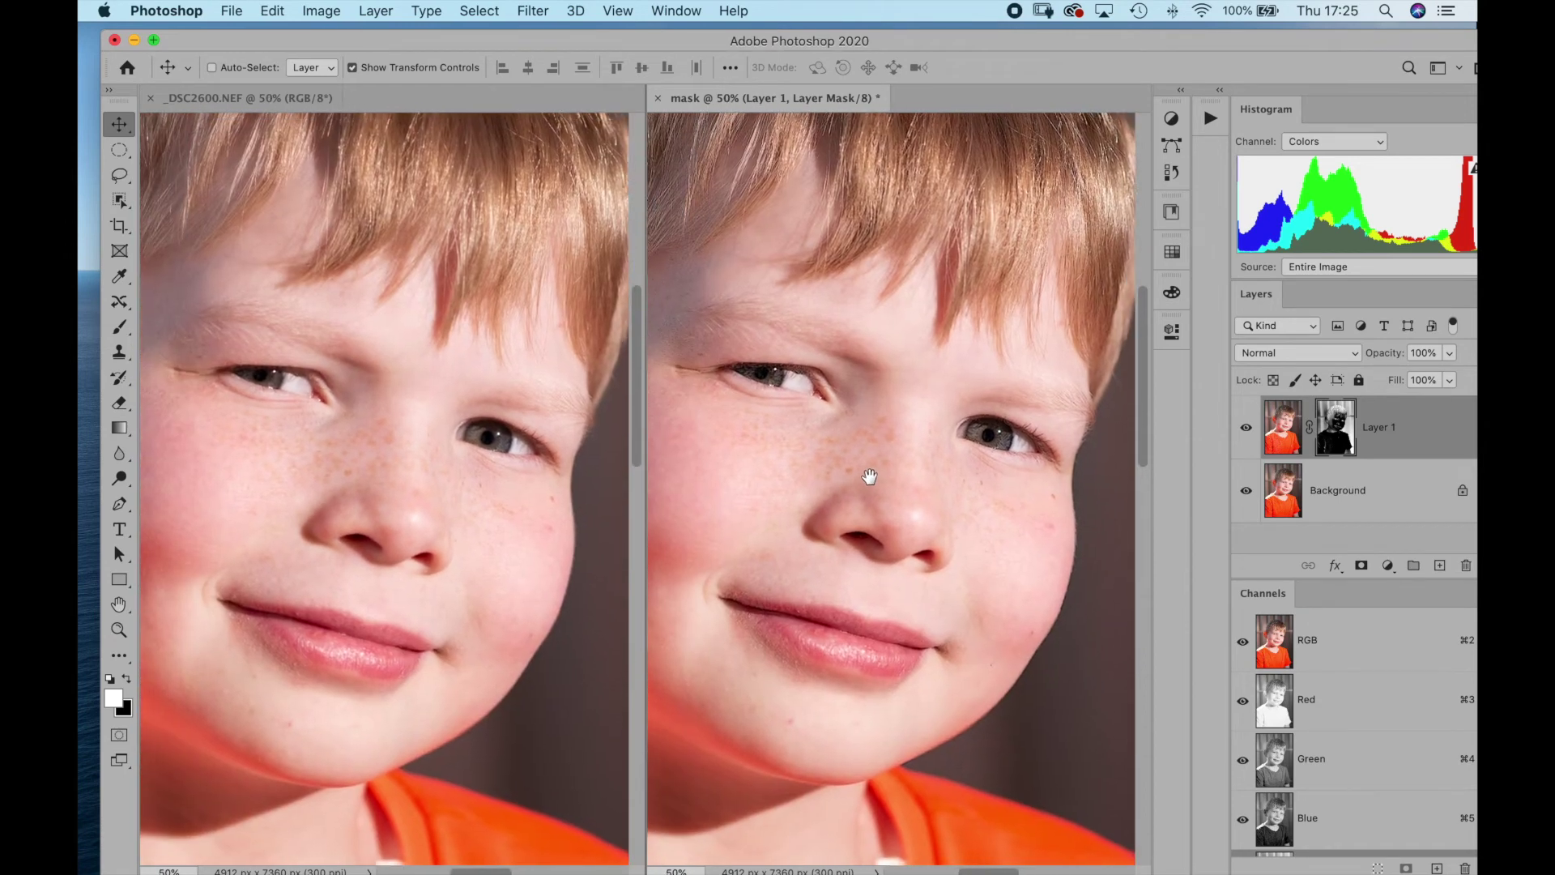
{"action": "left_click_drag", "start_coordinate": [837, 463], "coordinate": [865, 470]}
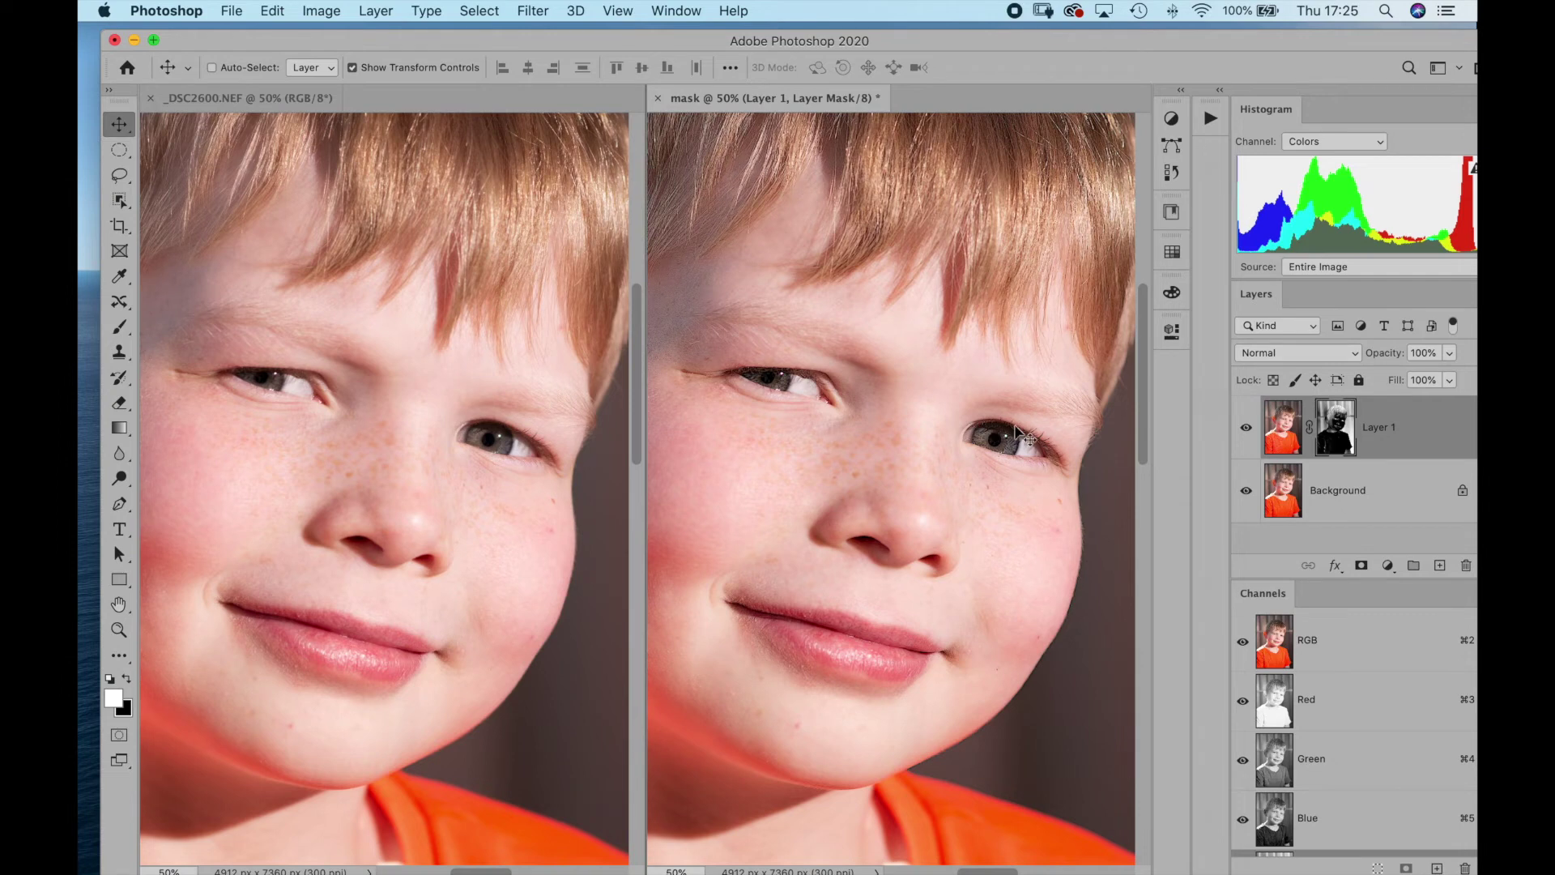